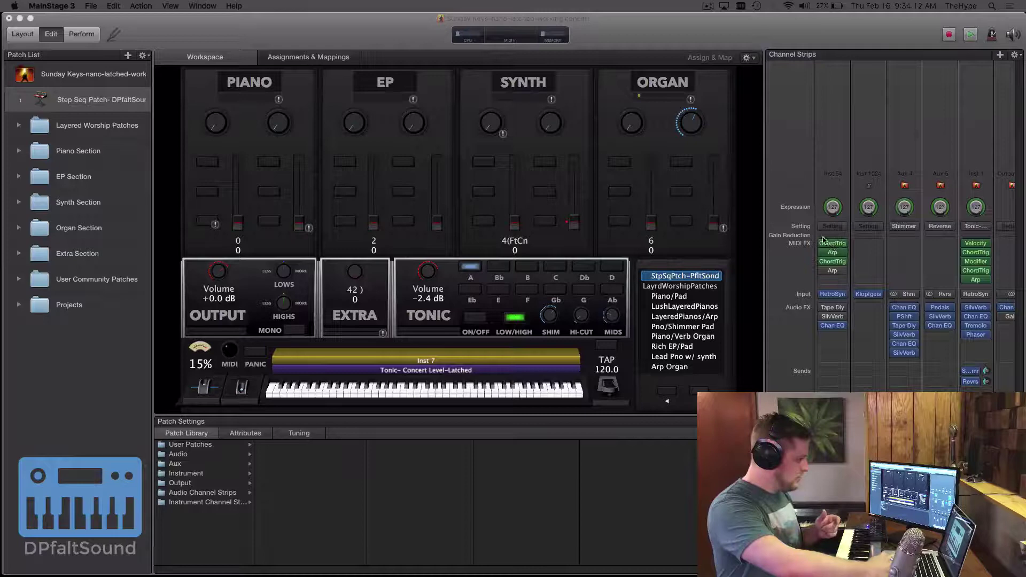
Review the synth strip's Chord Trigger and Arpeggiator settings, then close the Chord Trigger window.
click(790, 196)
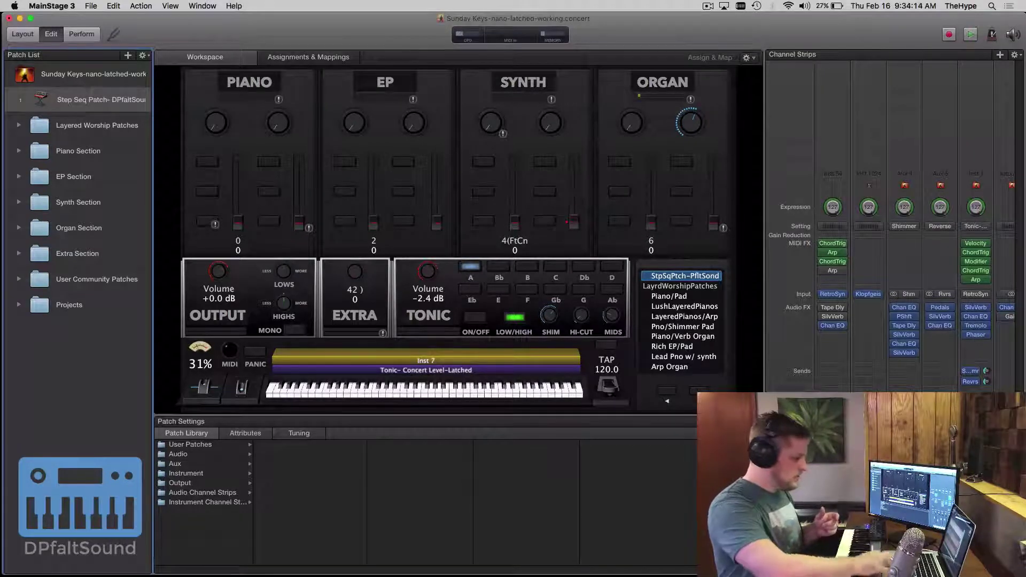
click(976, 271)
drag(815, 18, 418, 4)
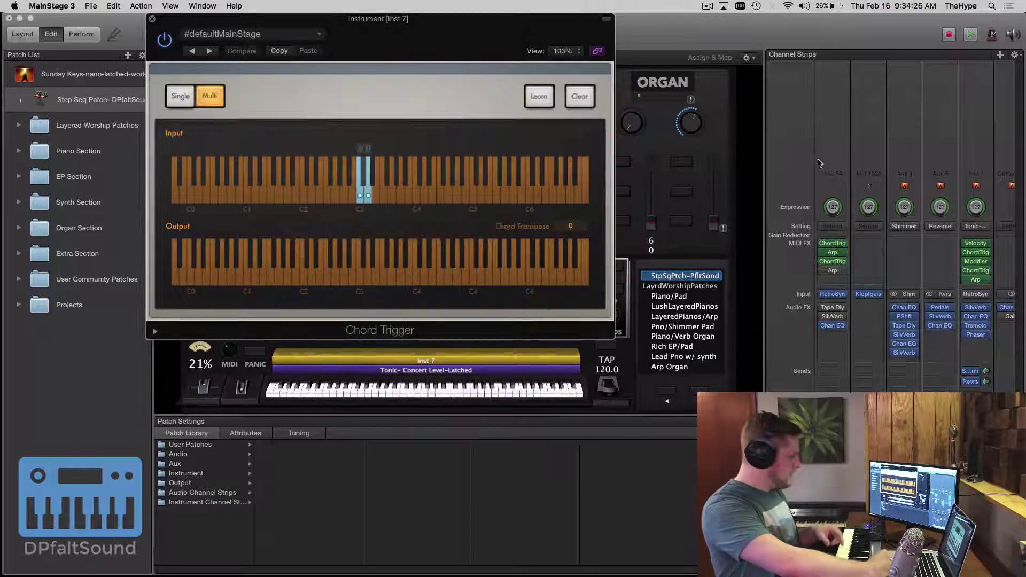
click(830, 253)
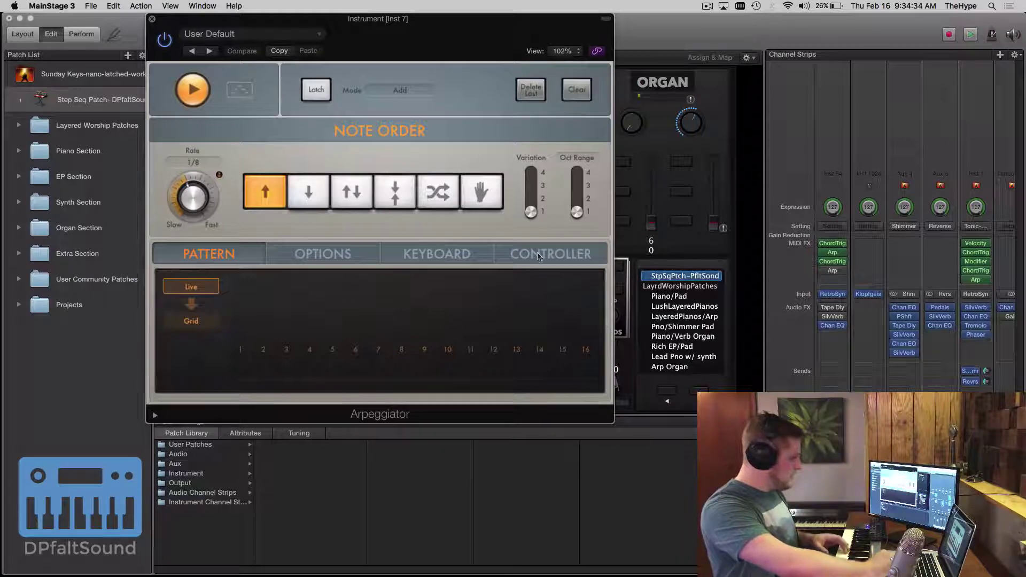
click(833, 261)
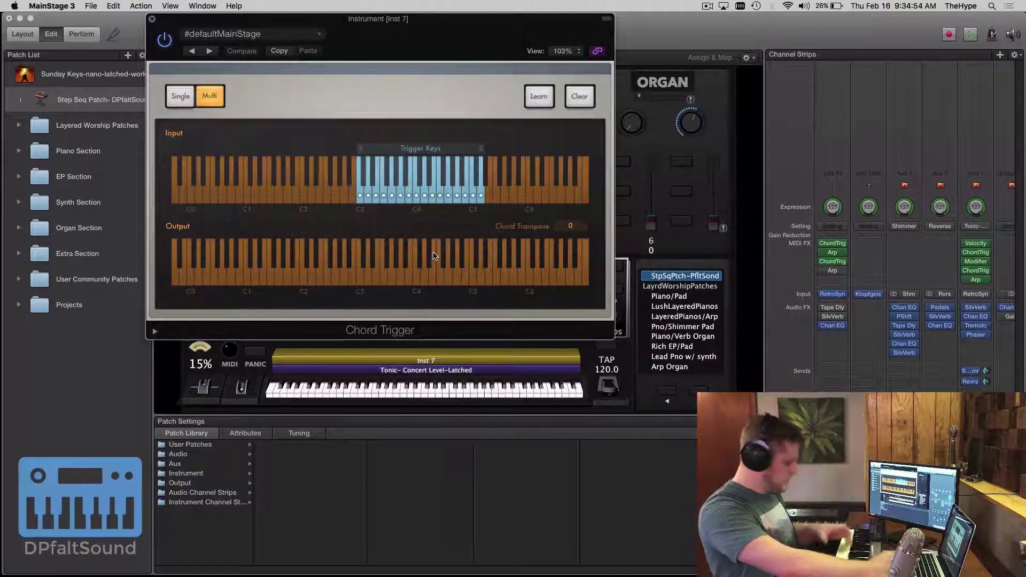
click(152, 20)
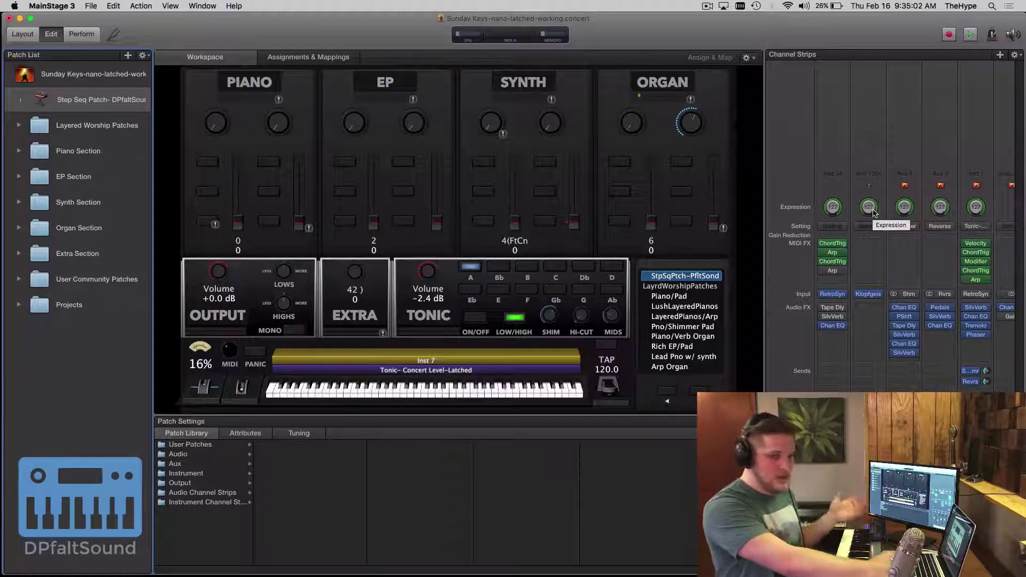
Switch the Arpeggiator to a Grid pattern and tie step 5 through step 7.
mouse_move(833, 264)
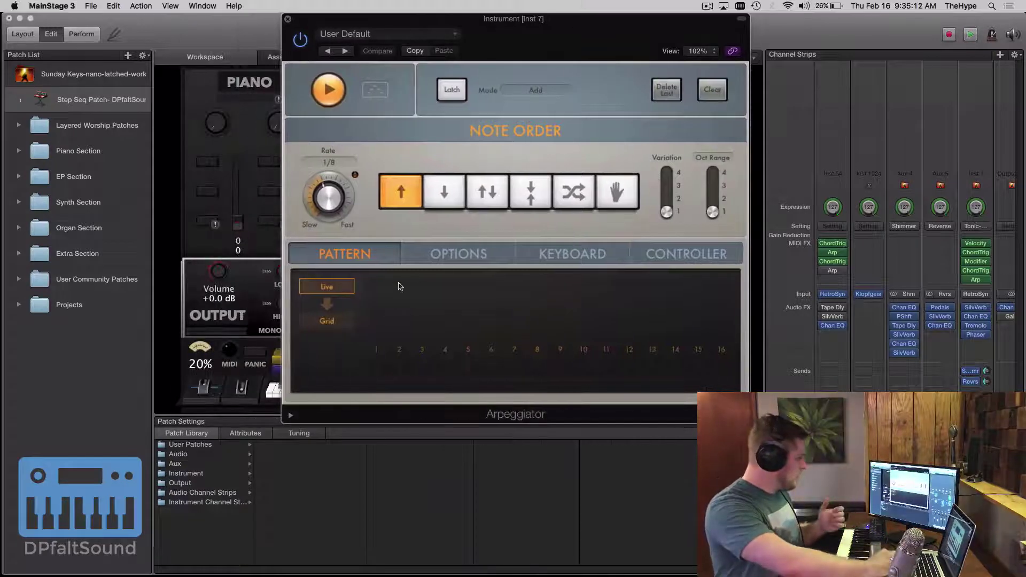
click(336, 322)
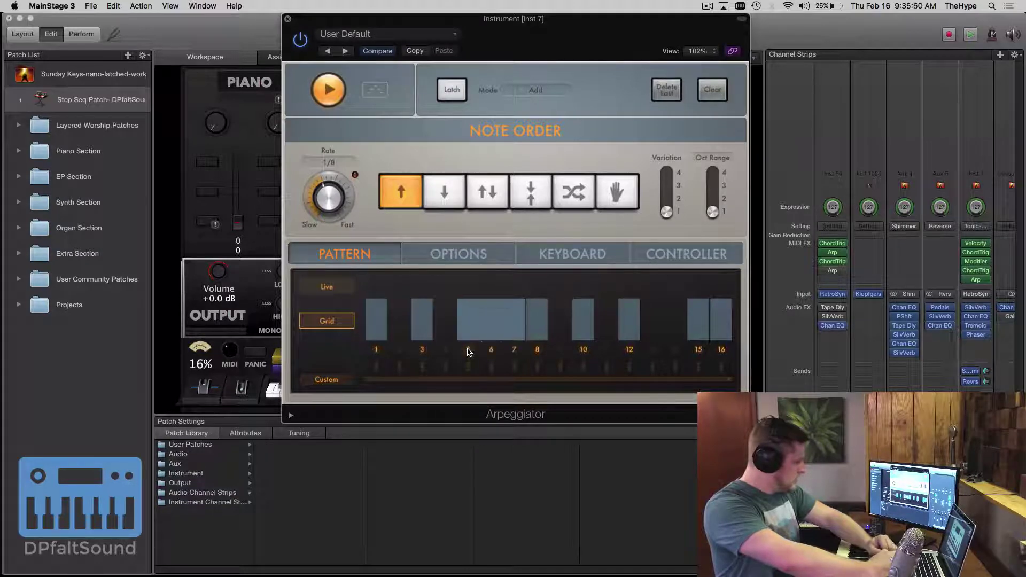
click(469, 327)
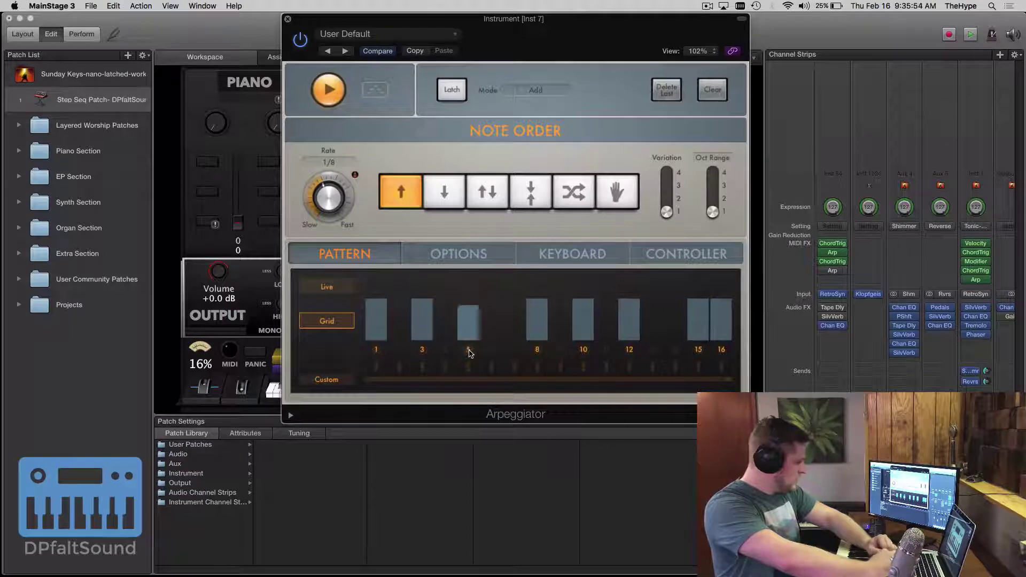
drag(469, 313, 509, 313)
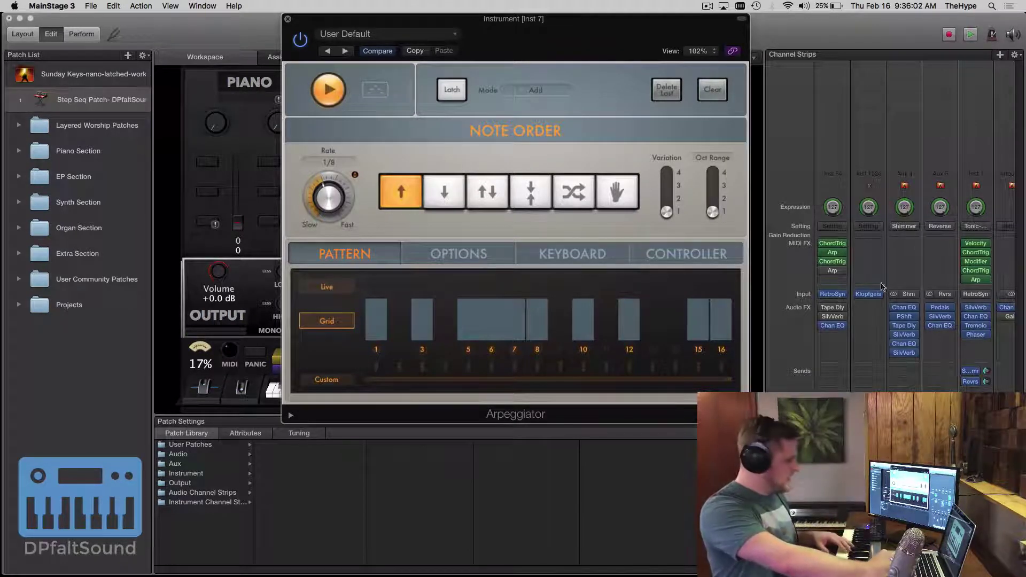
Set Inst 7's Retro Synth amp envelope decay to 750 ms and close its window.
click(833, 294)
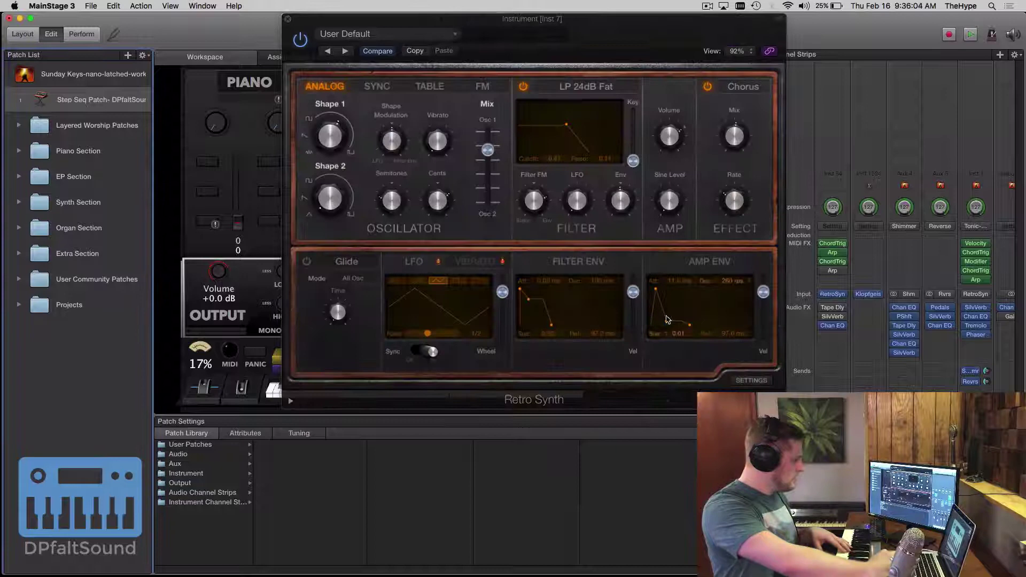
drag(667, 320, 679, 305)
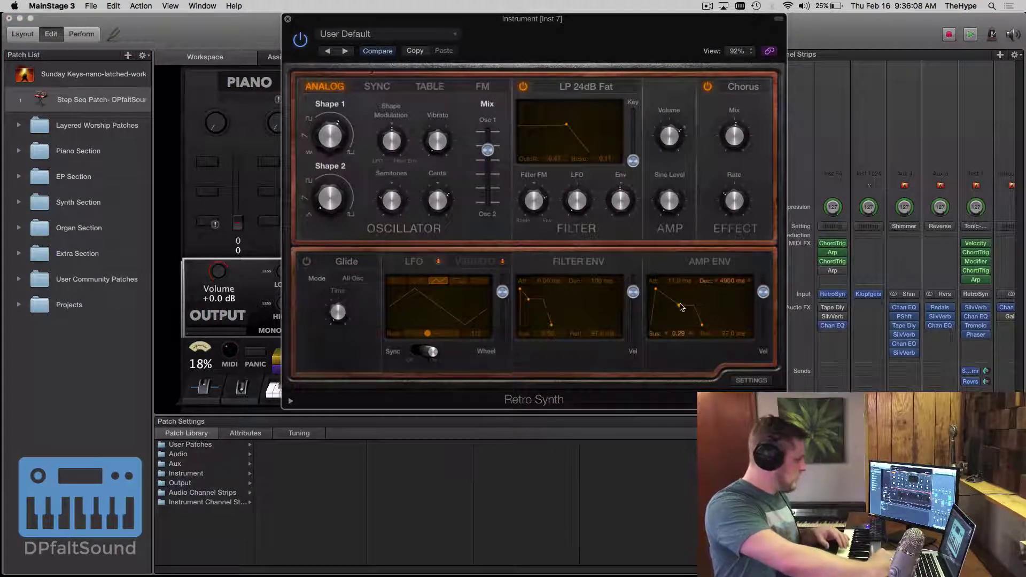
drag(681, 306, 670, 320)
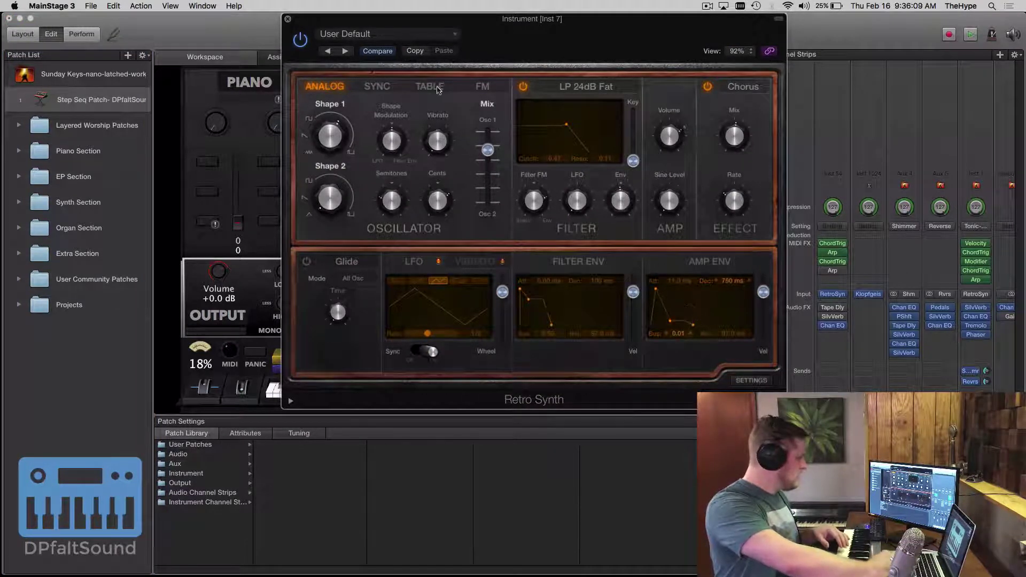
click(288, 21)
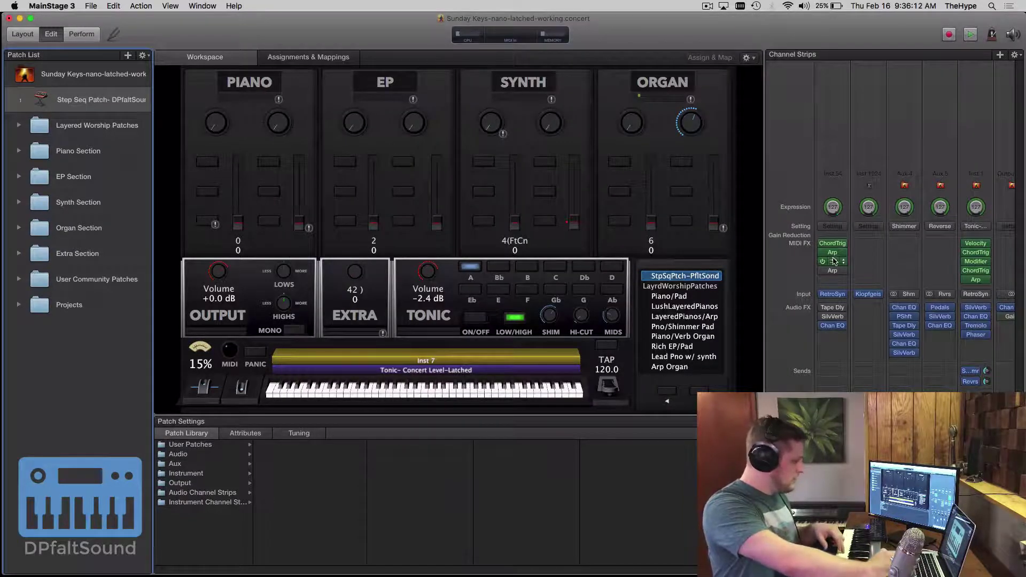
mouse_move(835, 255)
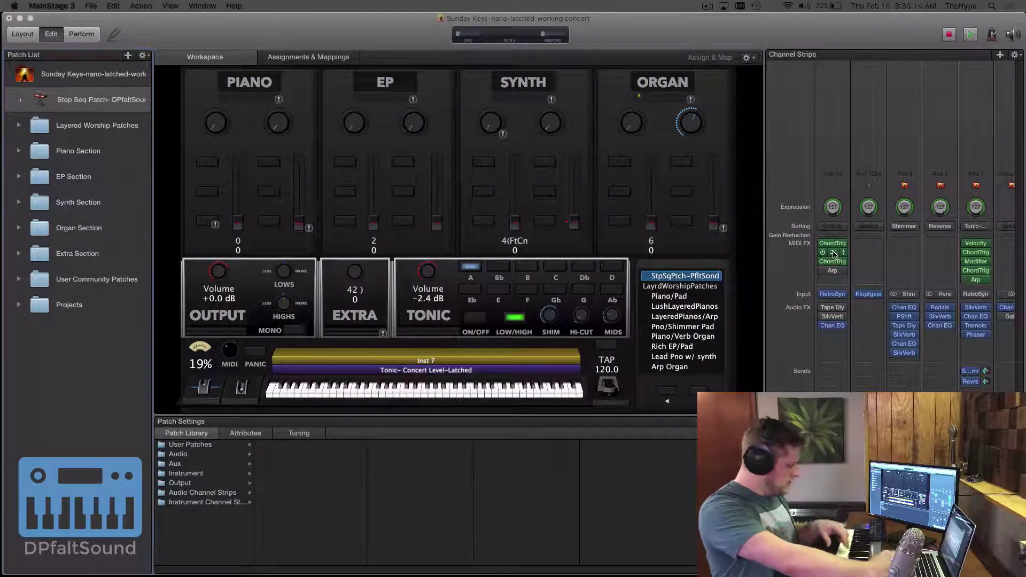
Reopen the Arpeggiator's 1/8-rate Grid pattern window and move it to the screen centre.
click(833, 252)
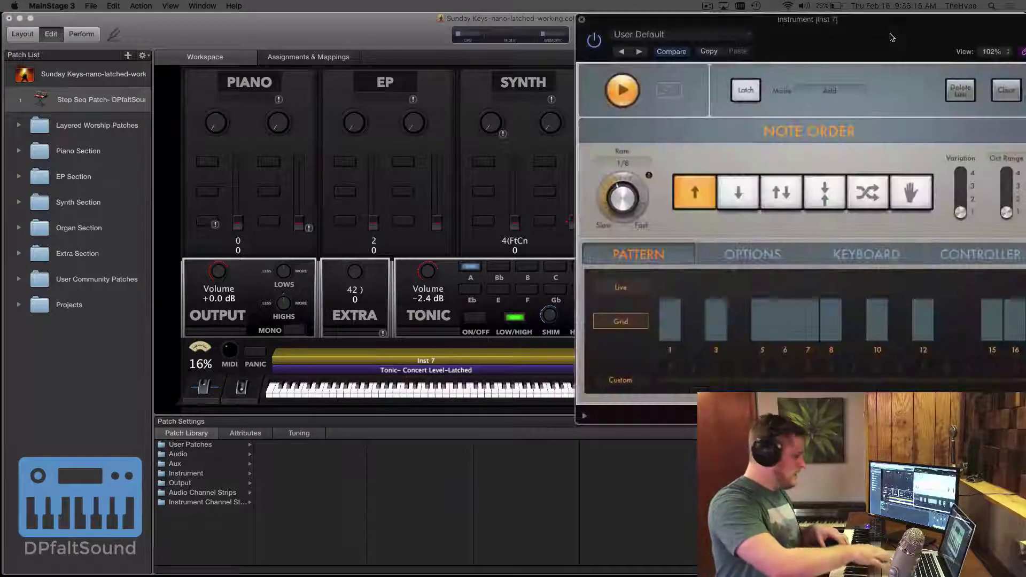
drag(887, 39, 532, 39)
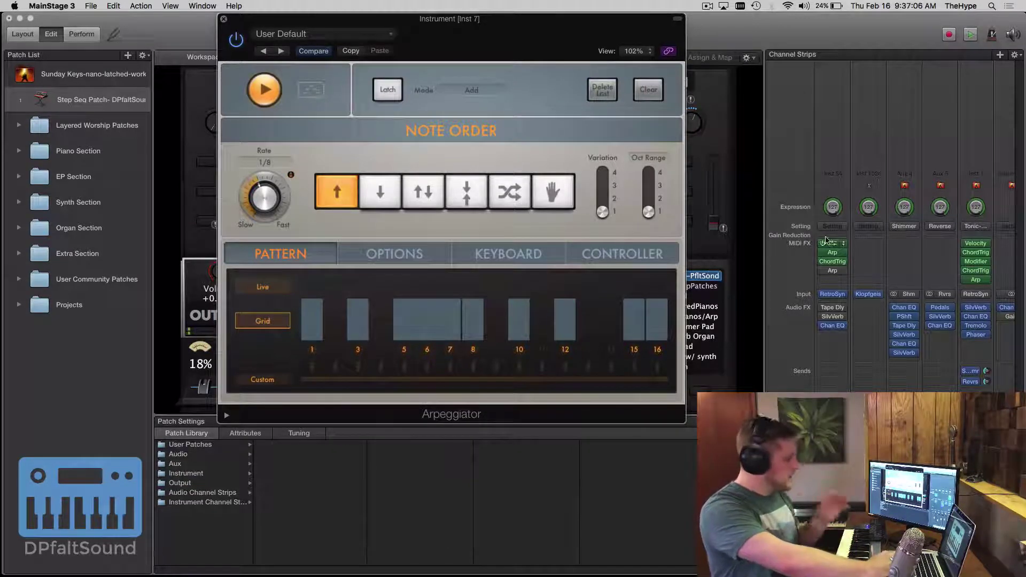
Open and close the Chord Trigger, then reopen and close the Arpeggiator window.
click(833, 263)
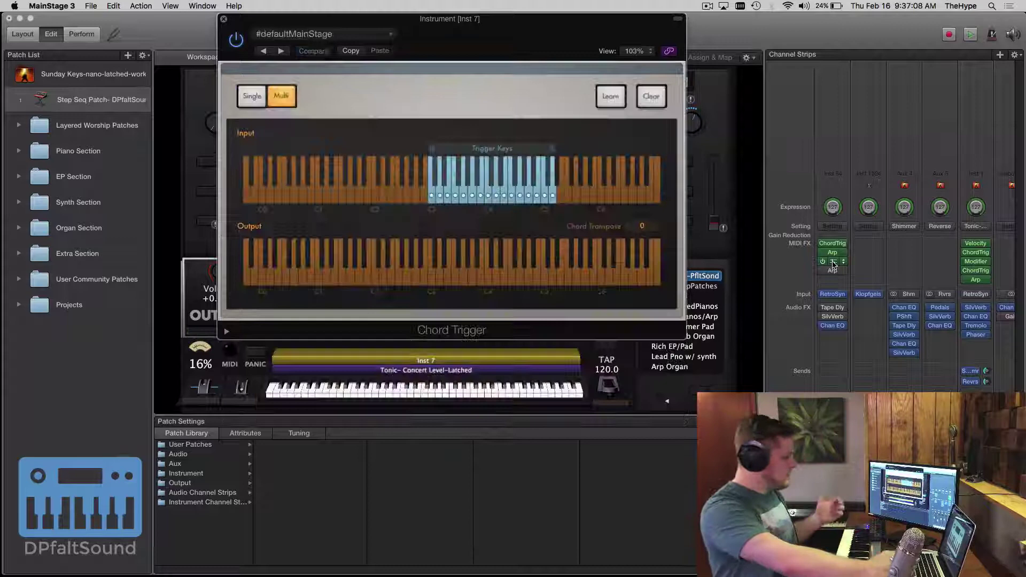
click(224, 20)
mouse_move(834, 254)
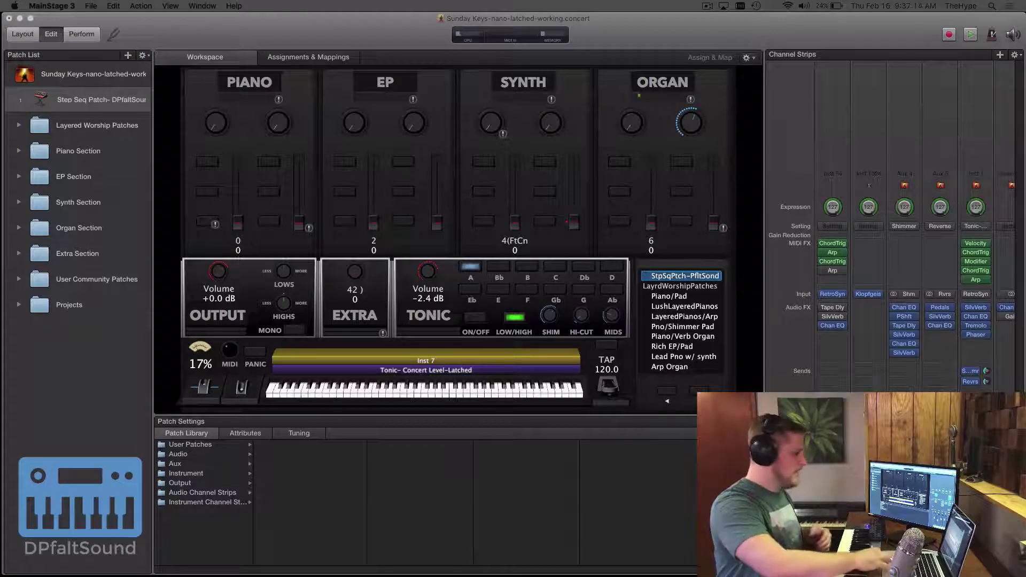
click(832, 252)
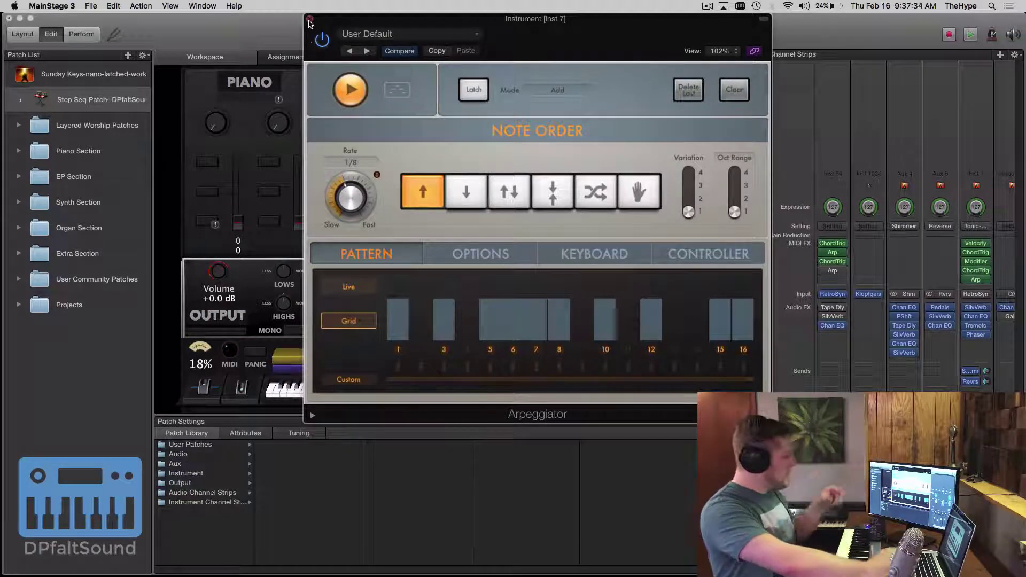
click(309, 19)
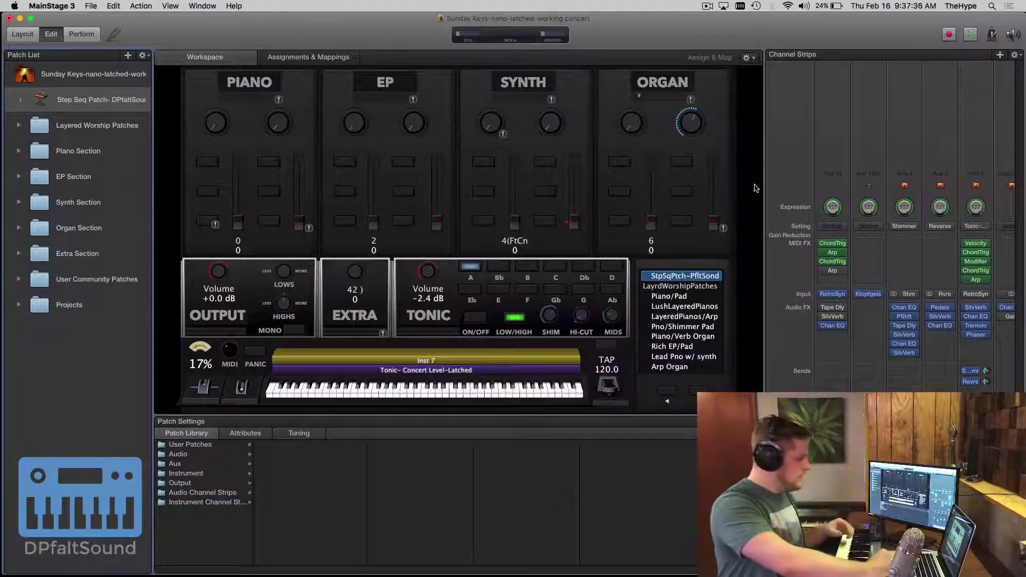
Open the Chord Trigger, move its window aside, and audition several trigger keys' chords.
click(832, 261)
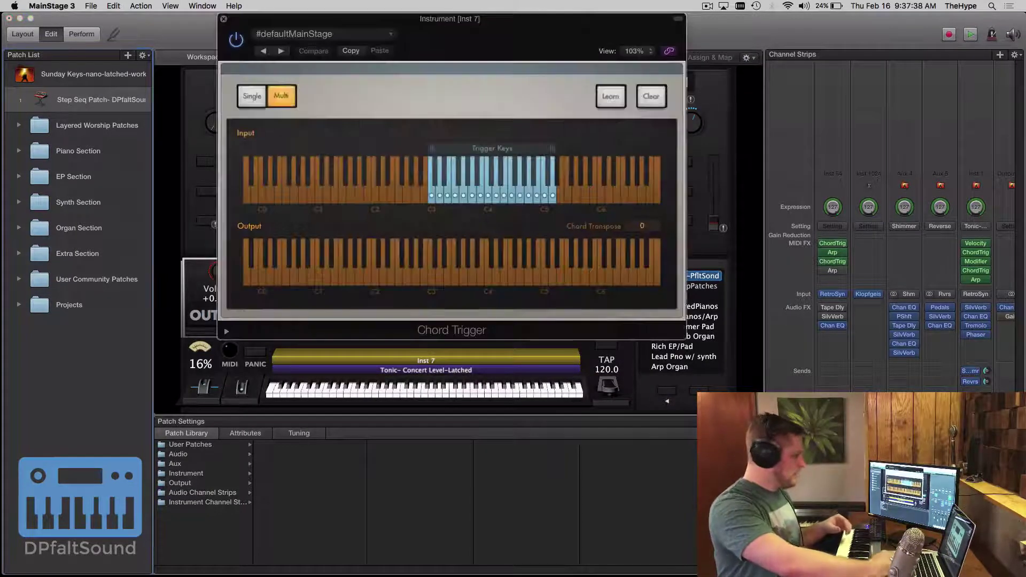
drag(388, 19, 442, 20)
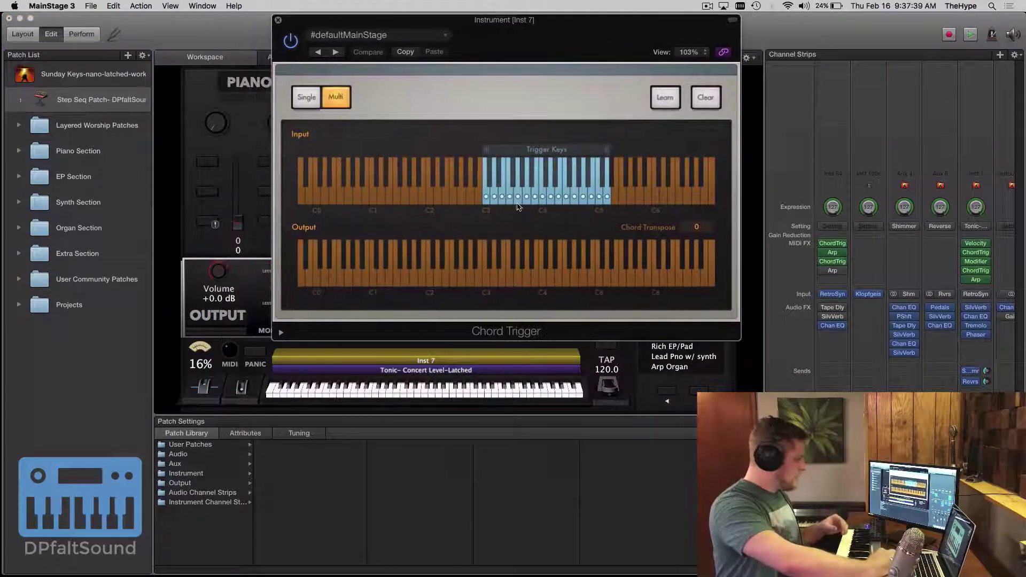
click(491, 195)
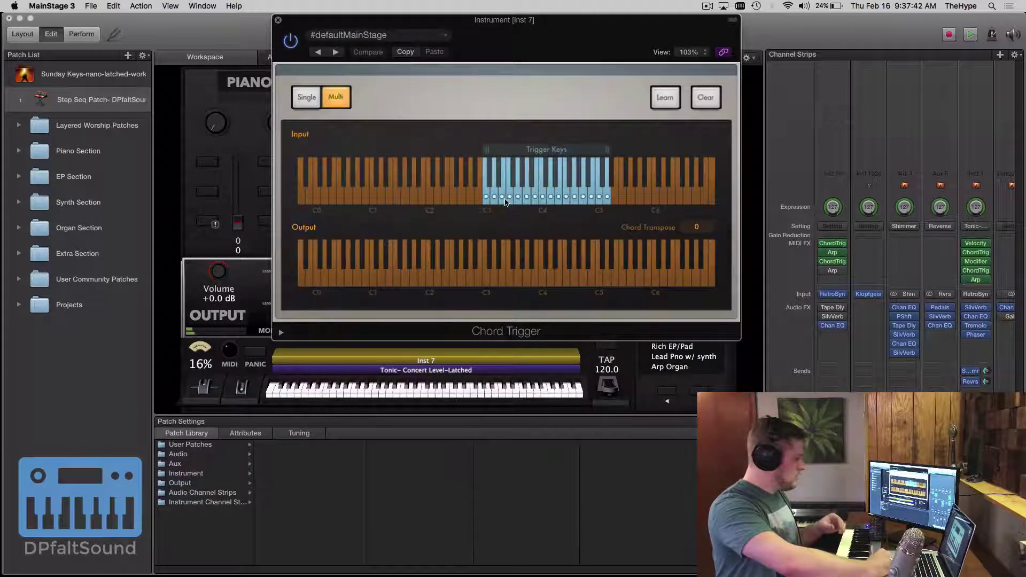
click(523, 197)
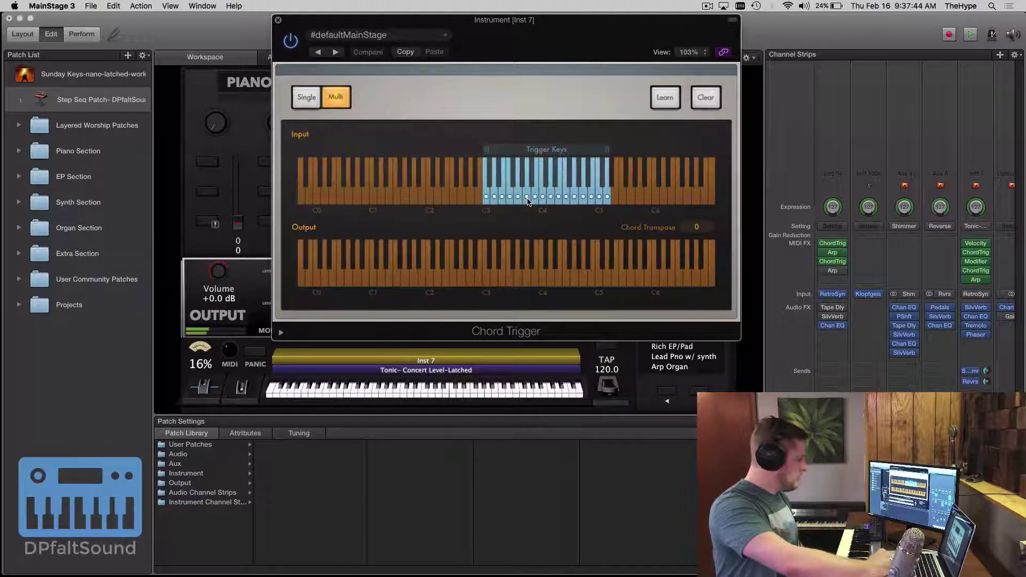
click(536, 197)
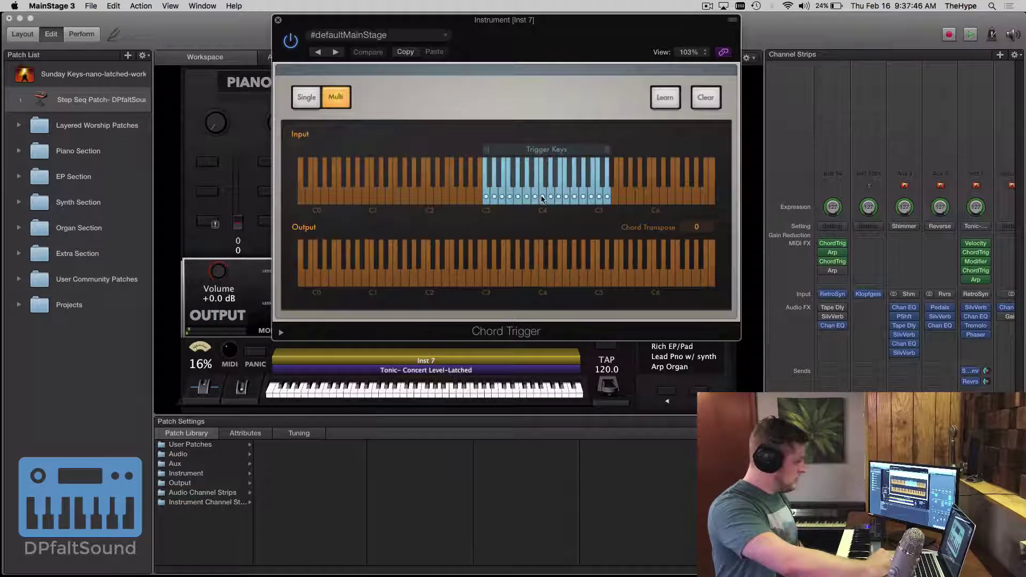
Learn new chords onto the trigger keys from C3 upward, then end Learn mode.
click(666, 98)
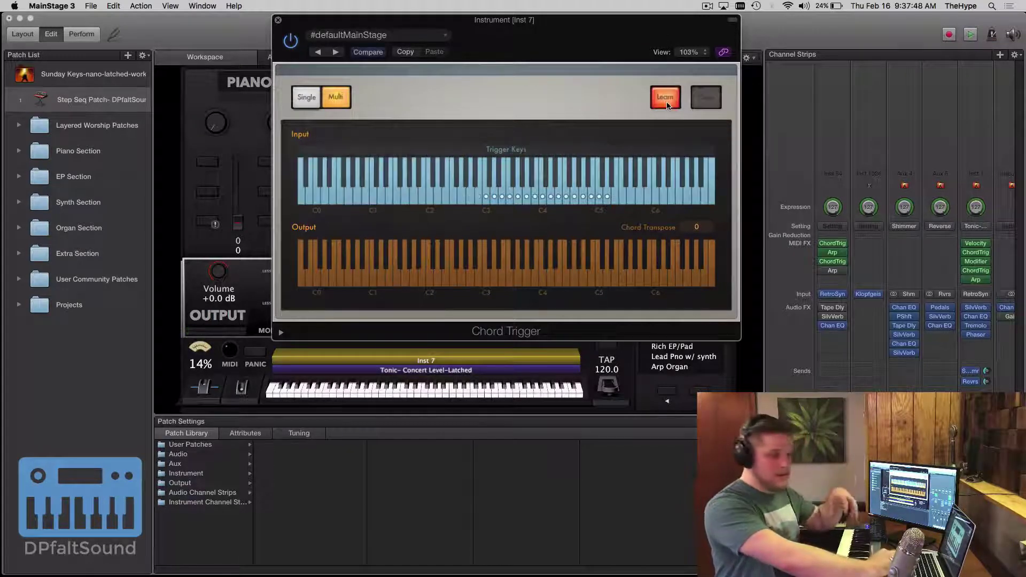
click(493, 199)
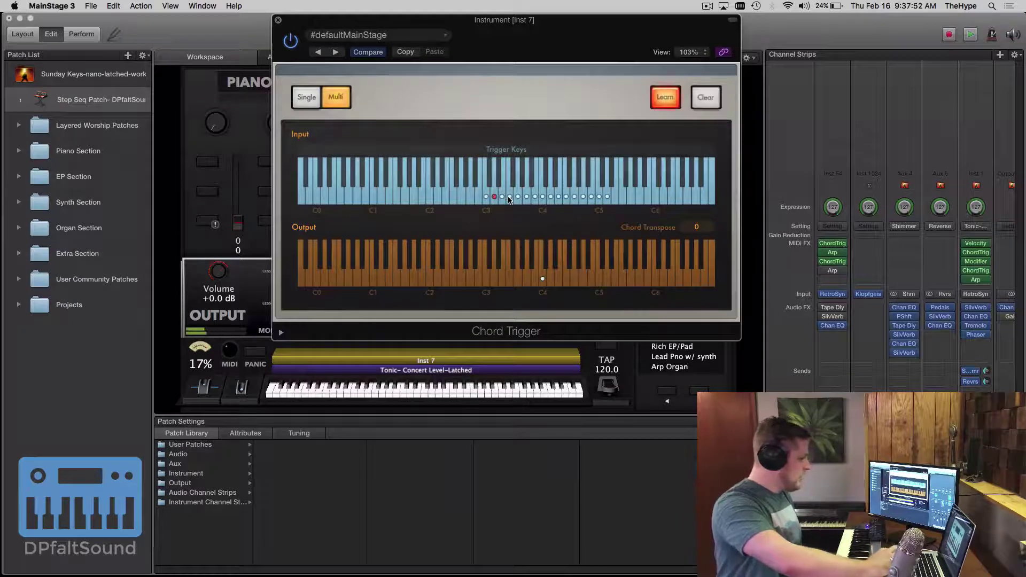
click(509, 199)
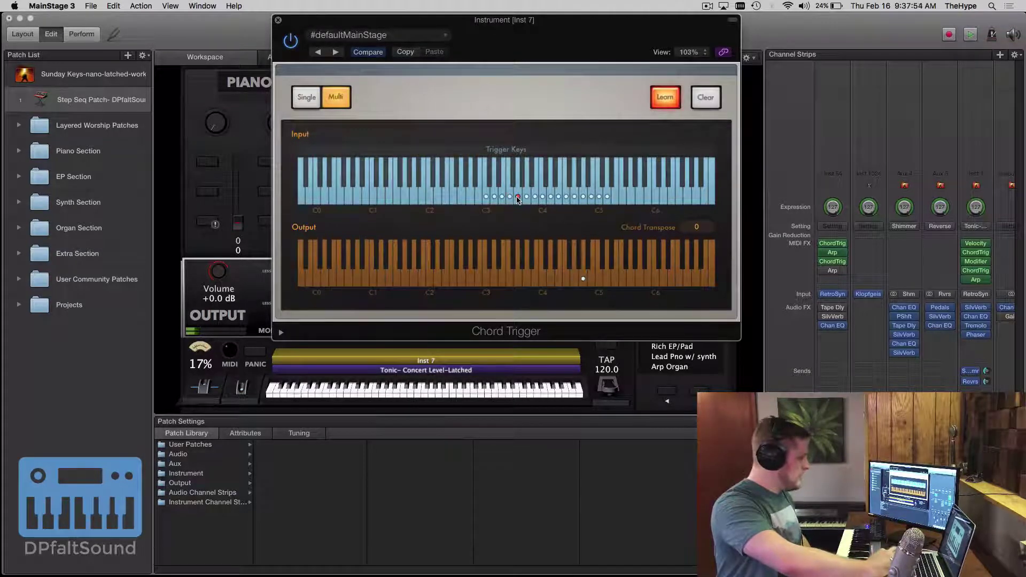
click(536, 198)
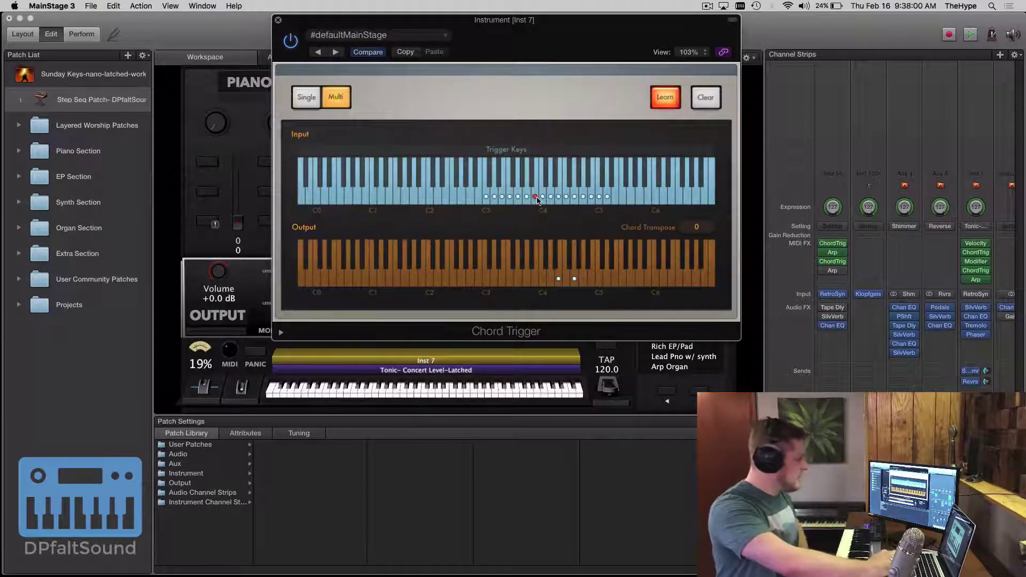
click(542, 197)
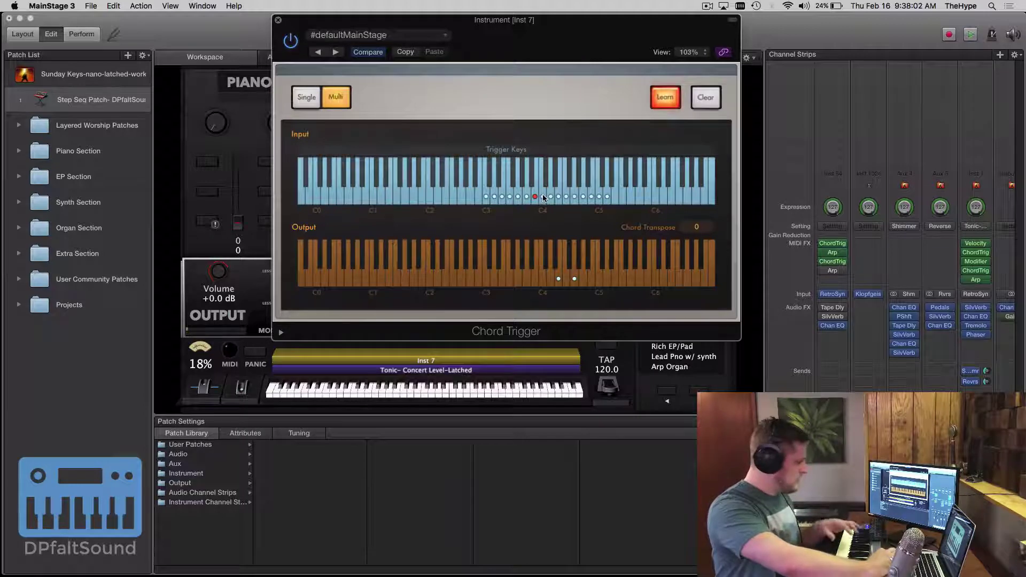
click(567, 271)
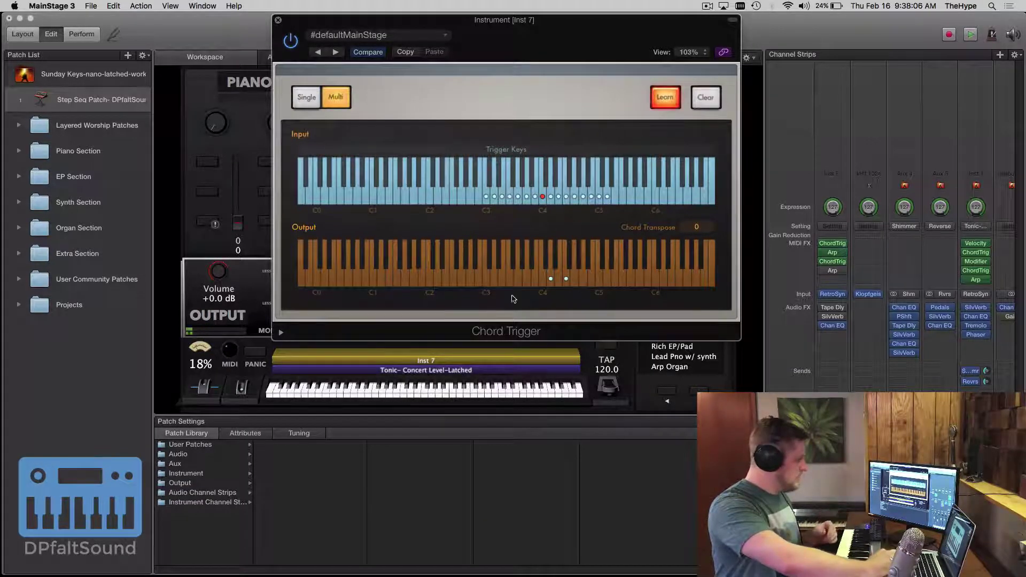
click(485, 197)
click(600, 276)
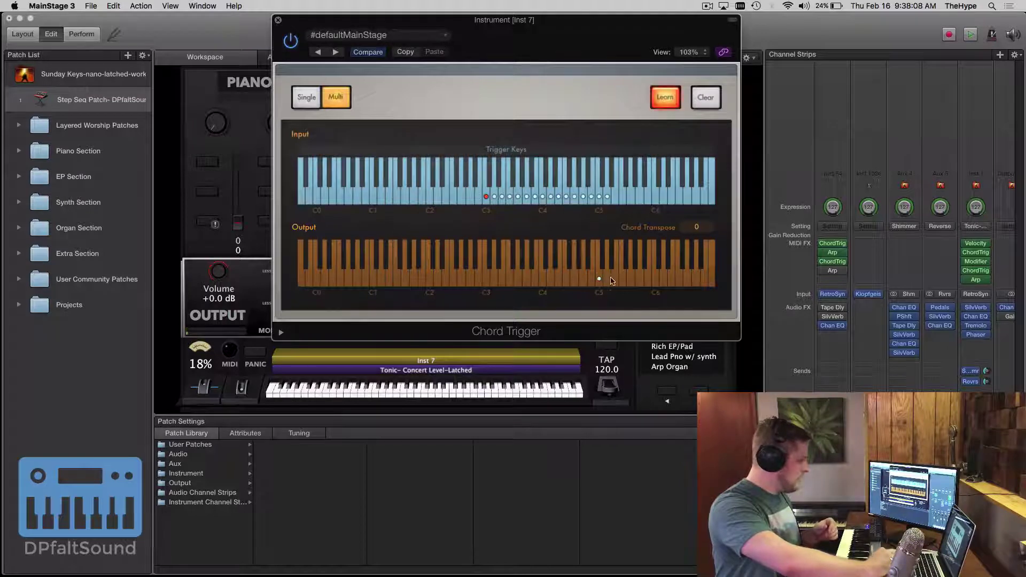
click(494, 197)
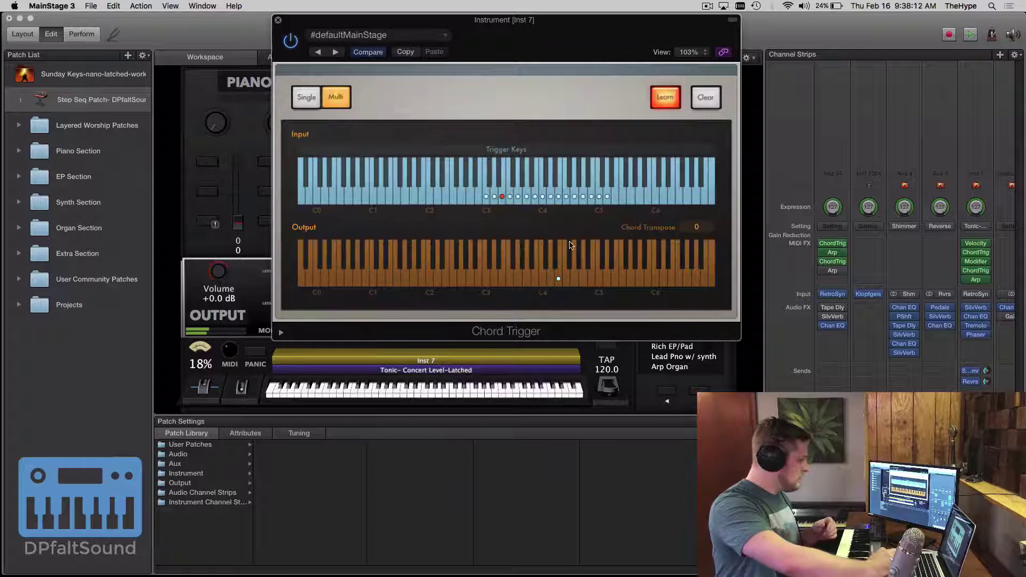
click(510, 196)
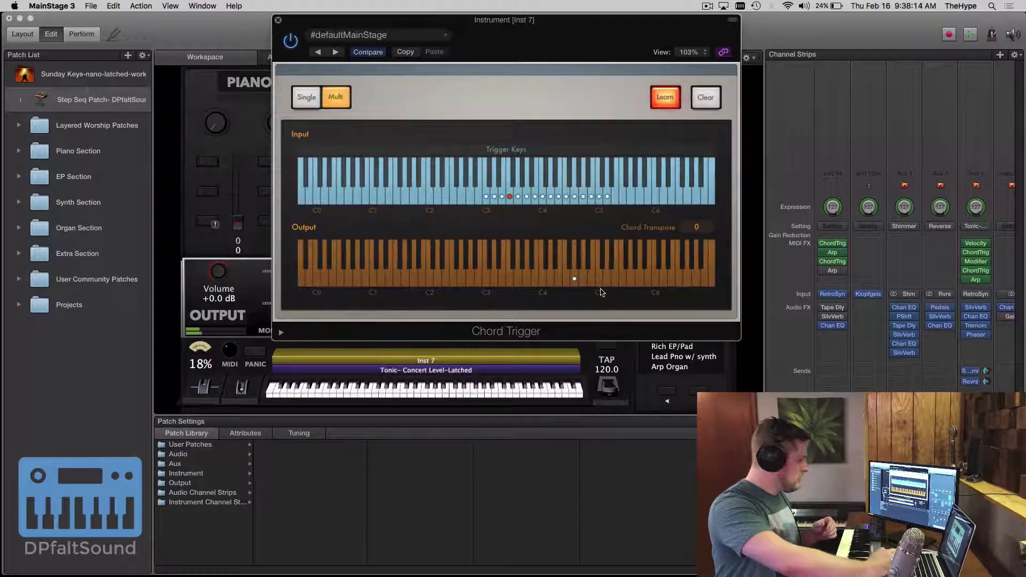
click(656, 103)
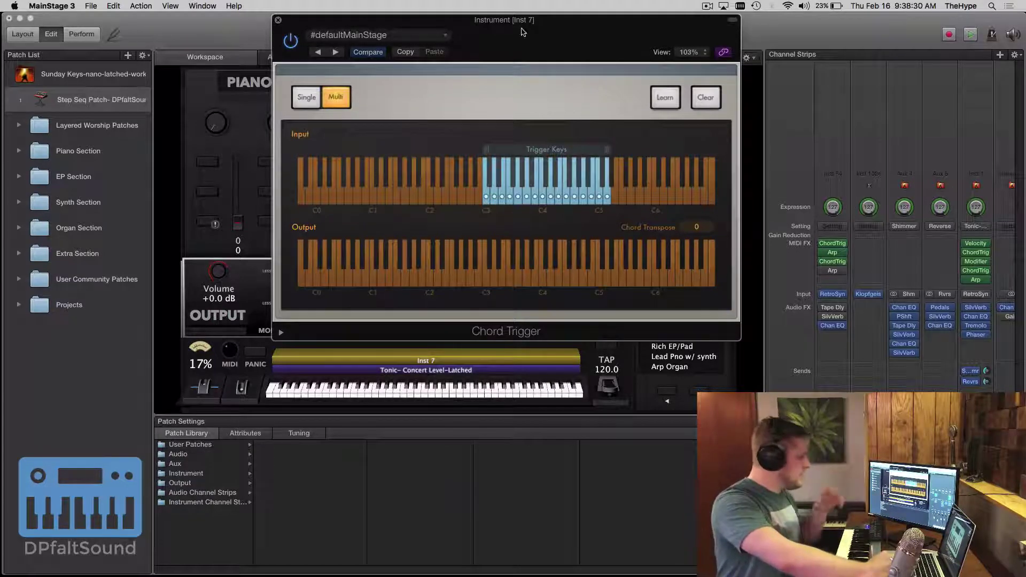
Close the Chord Trigger and drag the Retro Synth amp envelope decay up to 10.0 s.
click(278, 21)
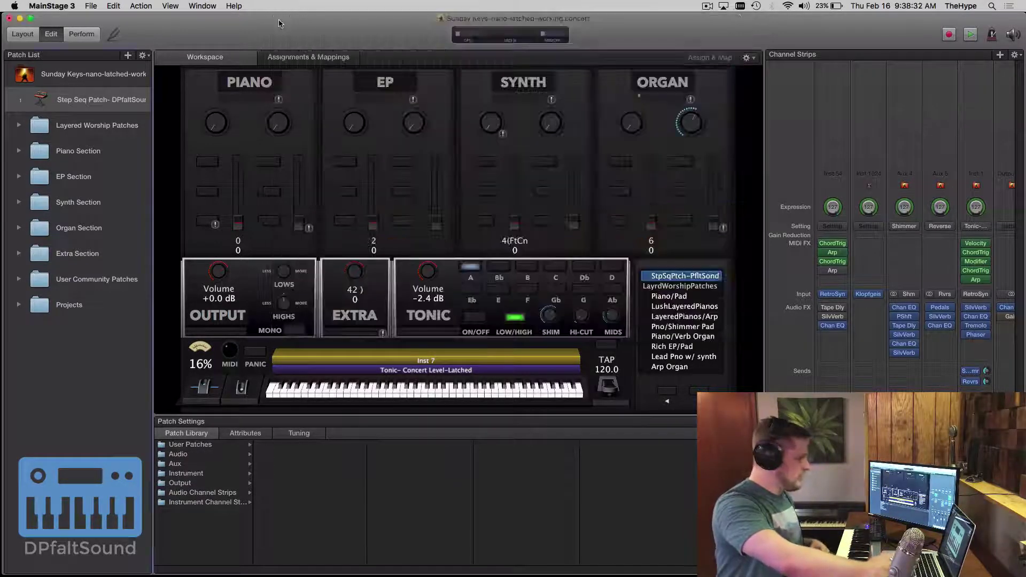
mouse_move(835, 255)
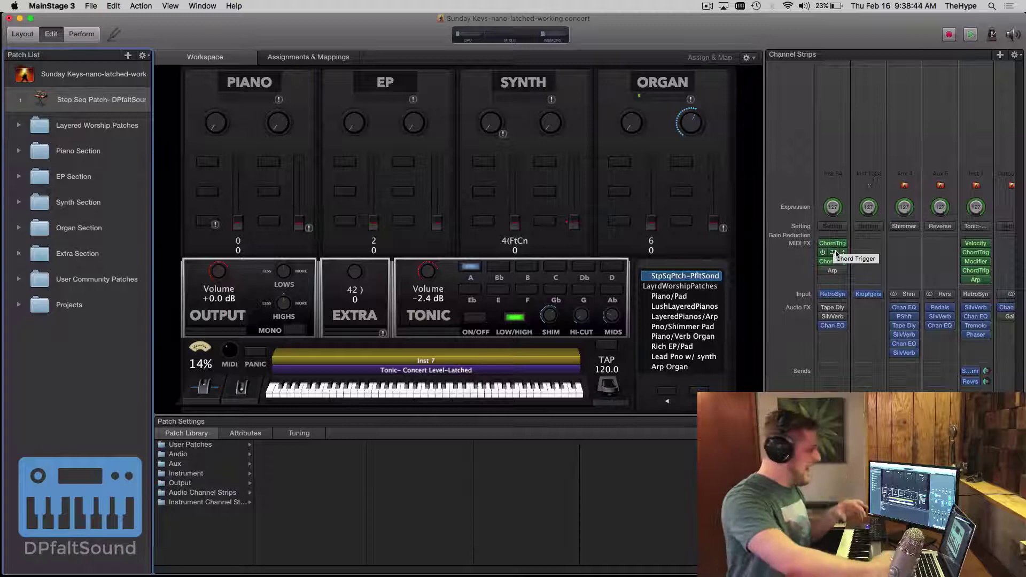
click(837, 295)
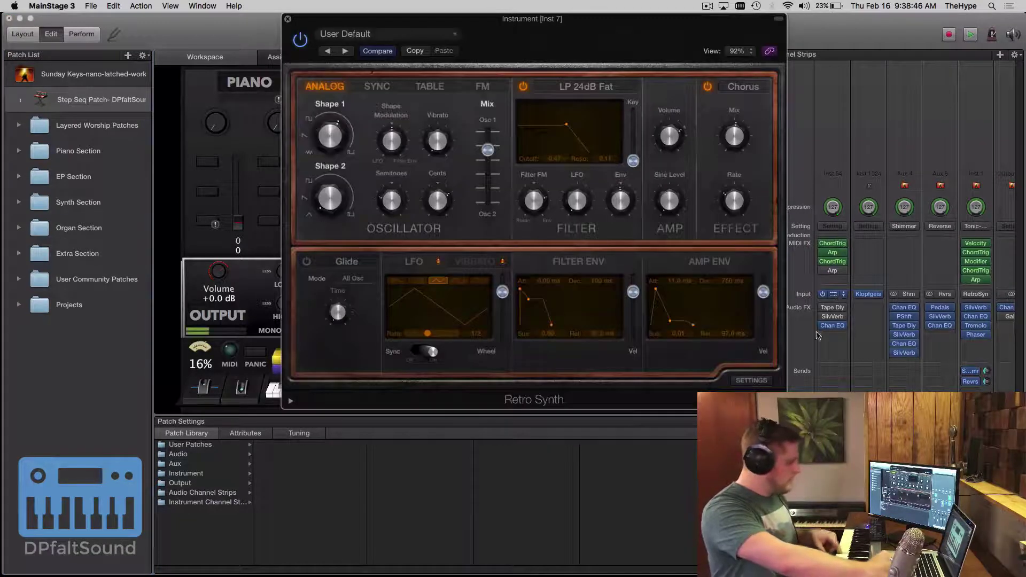
drag(670, 321, 698, 293)
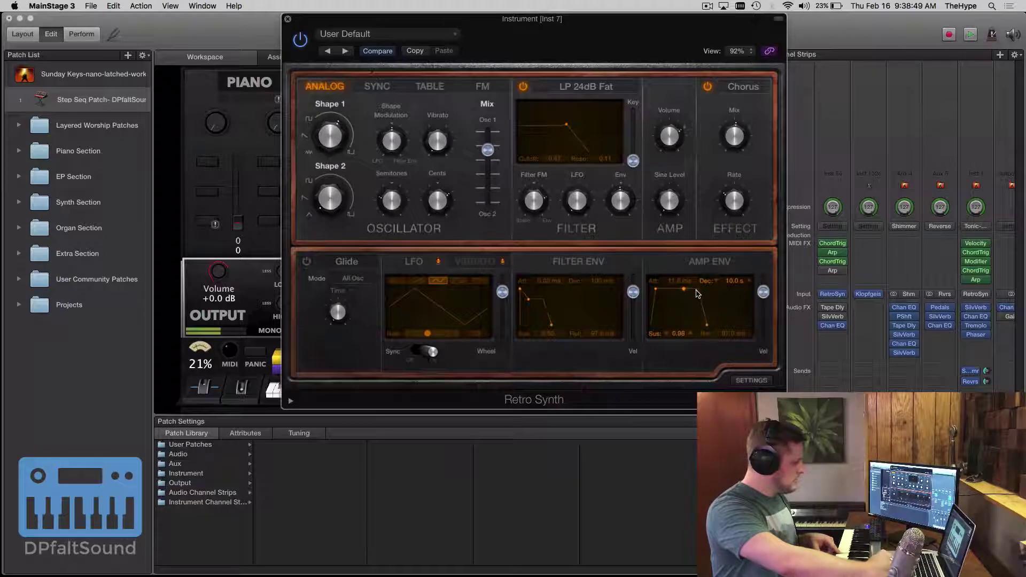
click(832, 253)
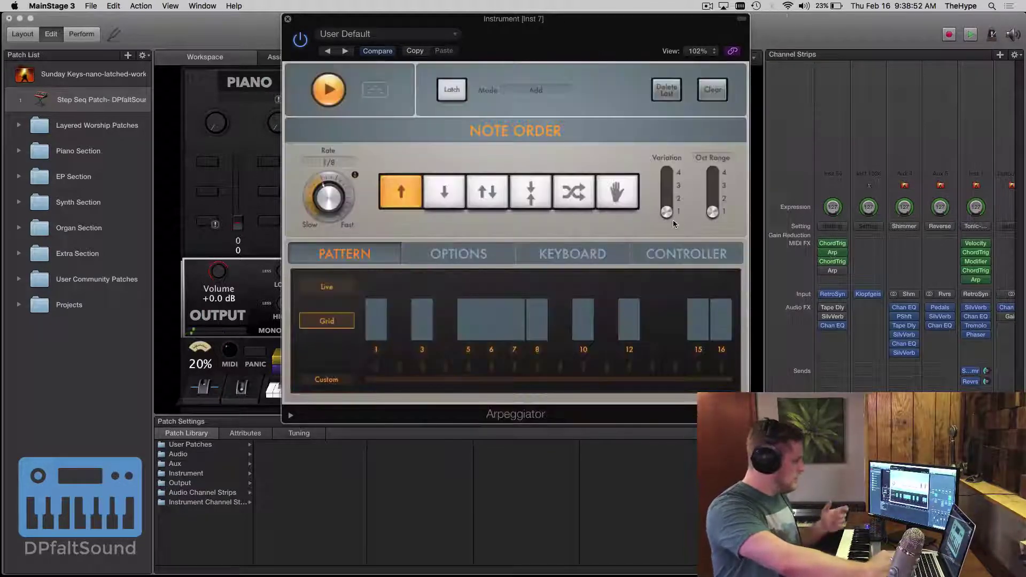
click(573, 255)
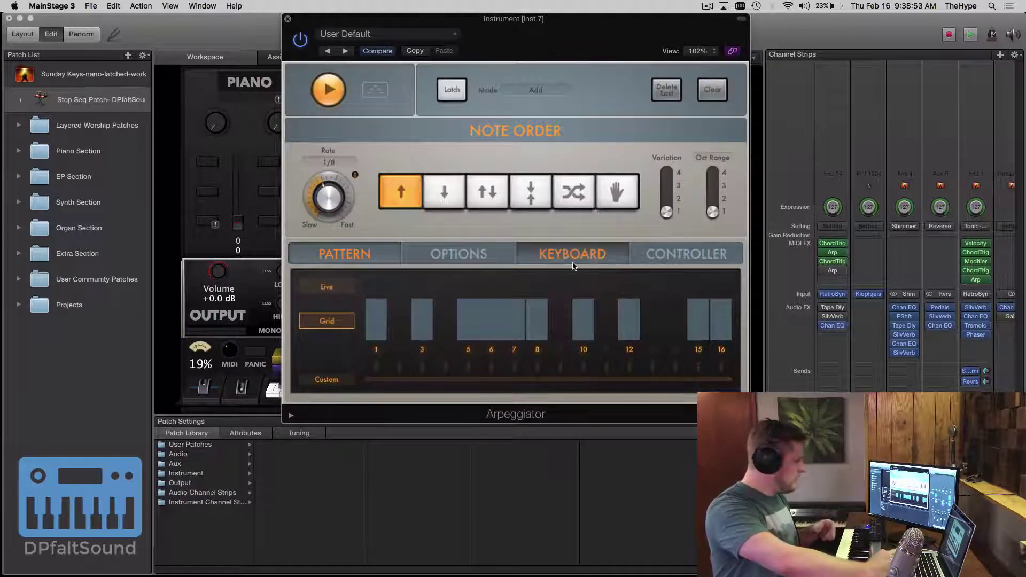
click(457, 258)
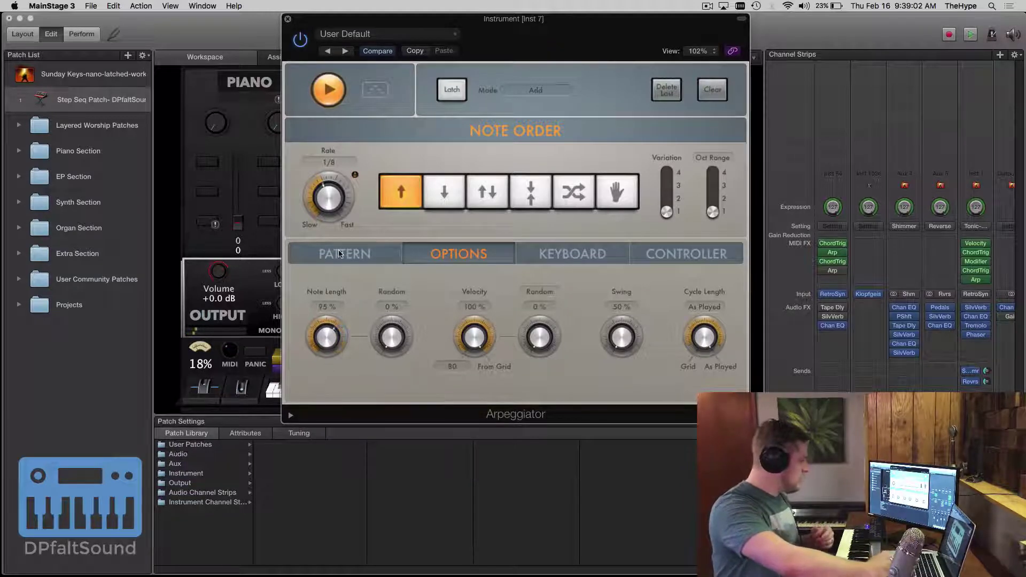
click(341, 254)
drag(495, 306, 494, 328)
drag(586, 315, 590, 335)
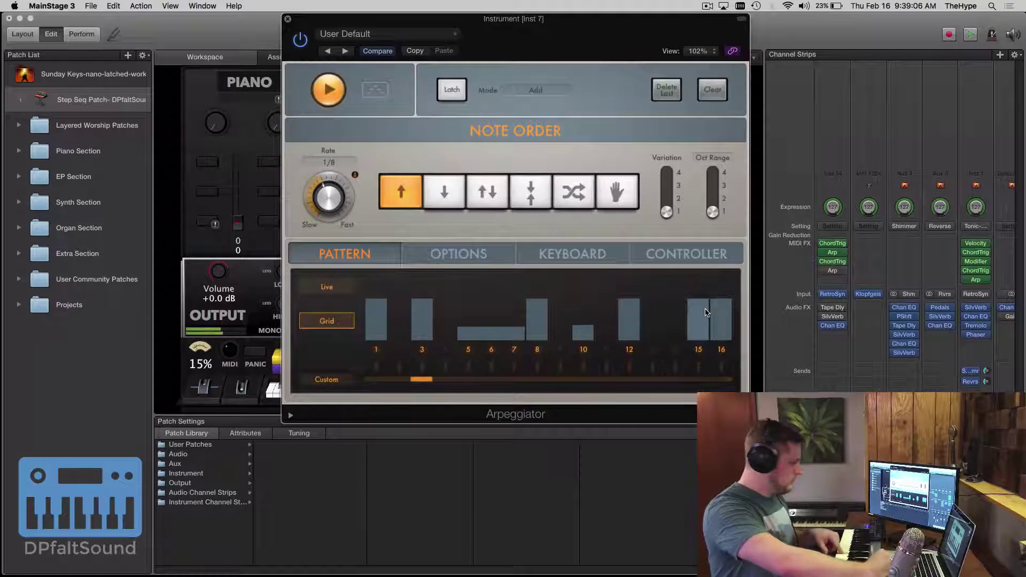
drag(698, 313, 704, 332)
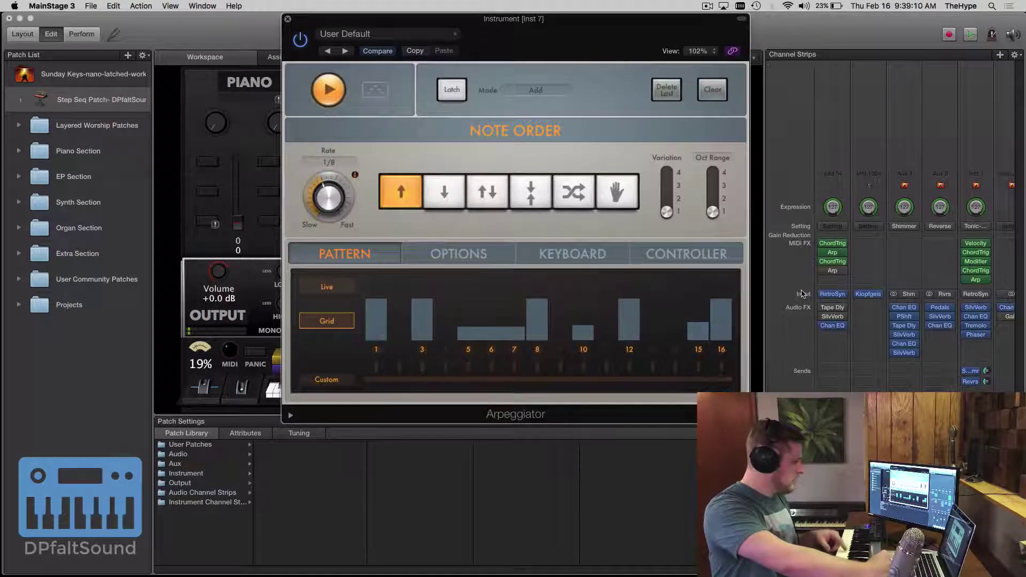
mouse_move(823, 308)
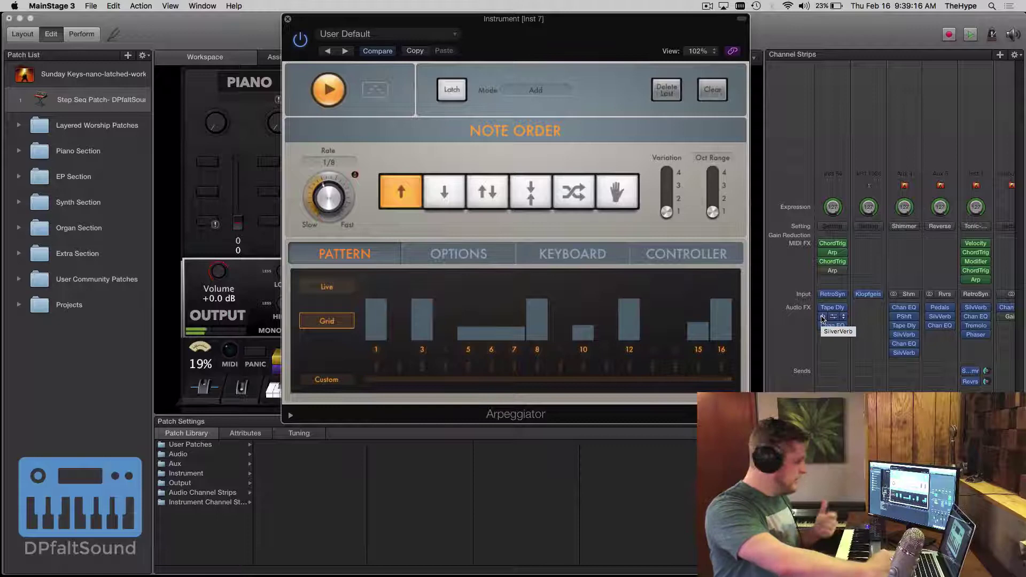
Show the Arpeggiator's Controller page, where 64 Sustain maps to Latch, and switch Latch on.
click(657, 253)
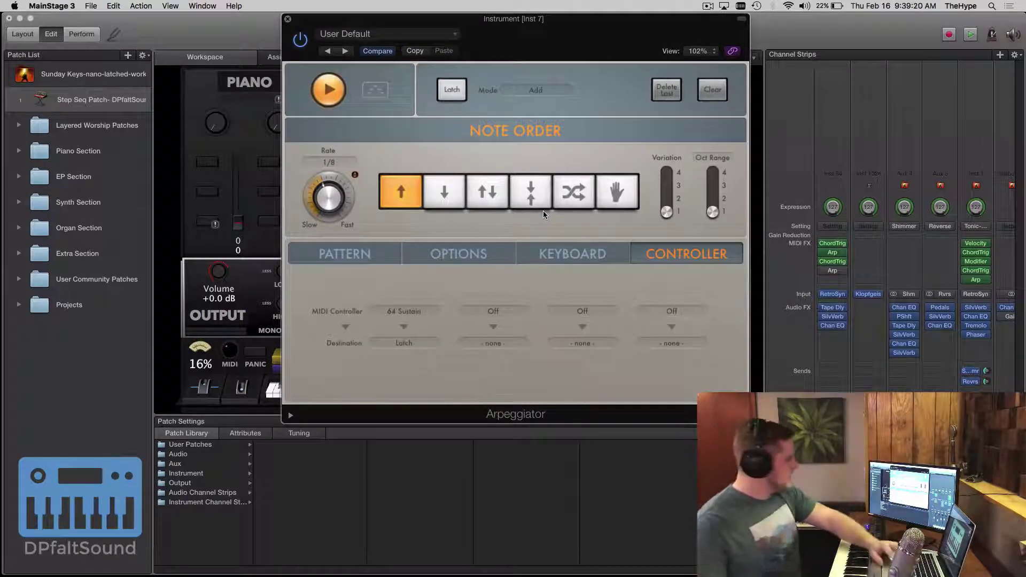
click(459, 90)
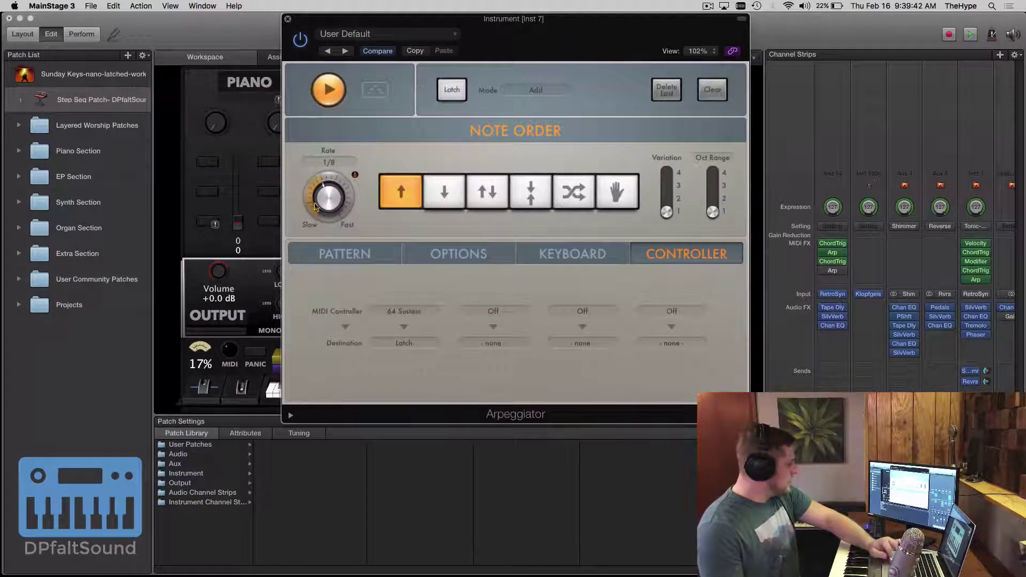
click(452, 89)
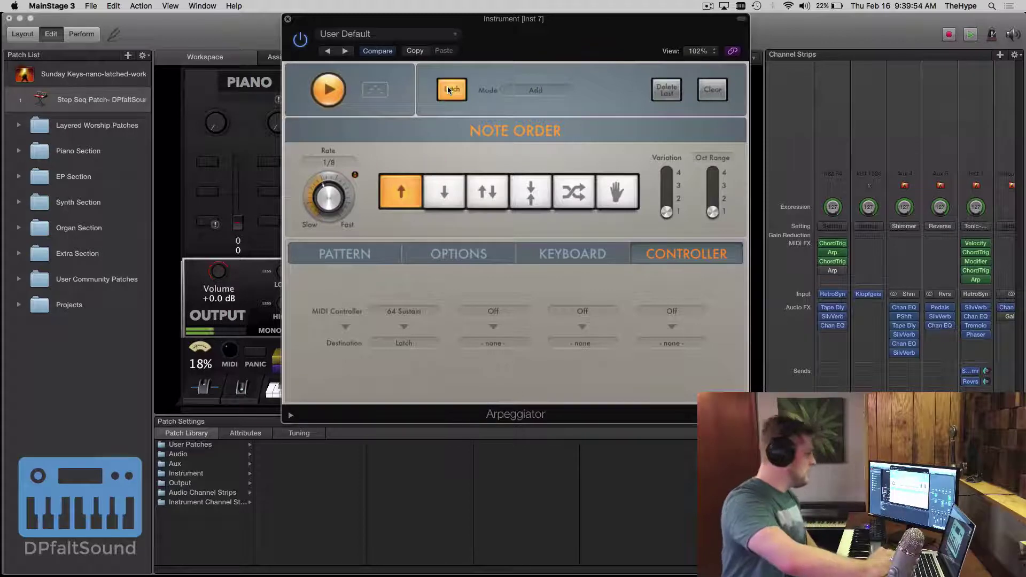
Set the Arpeggiator's latch mode to Reset, test Latch once, and leave it off.
click(449, 88)
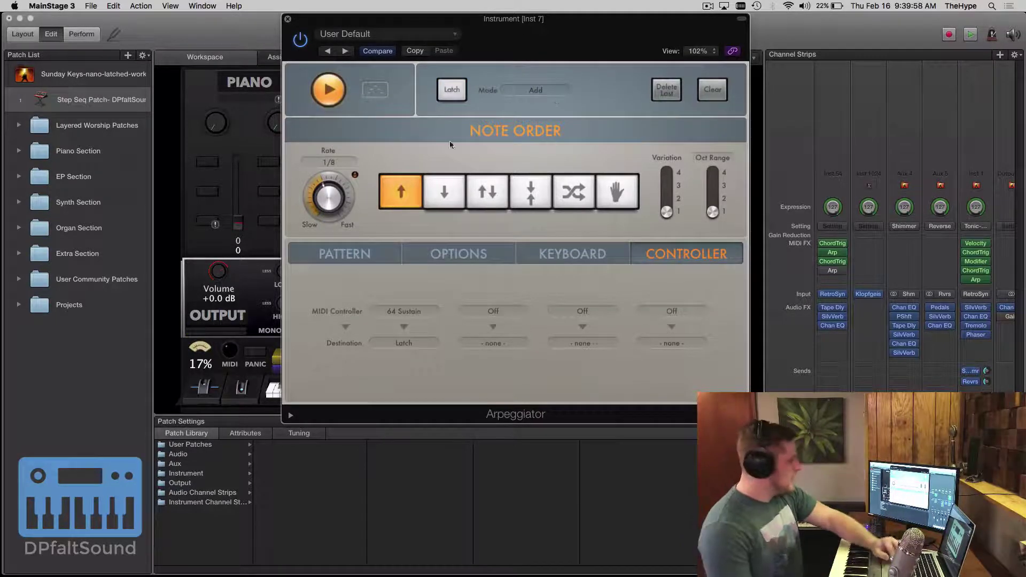
click(531, 91)
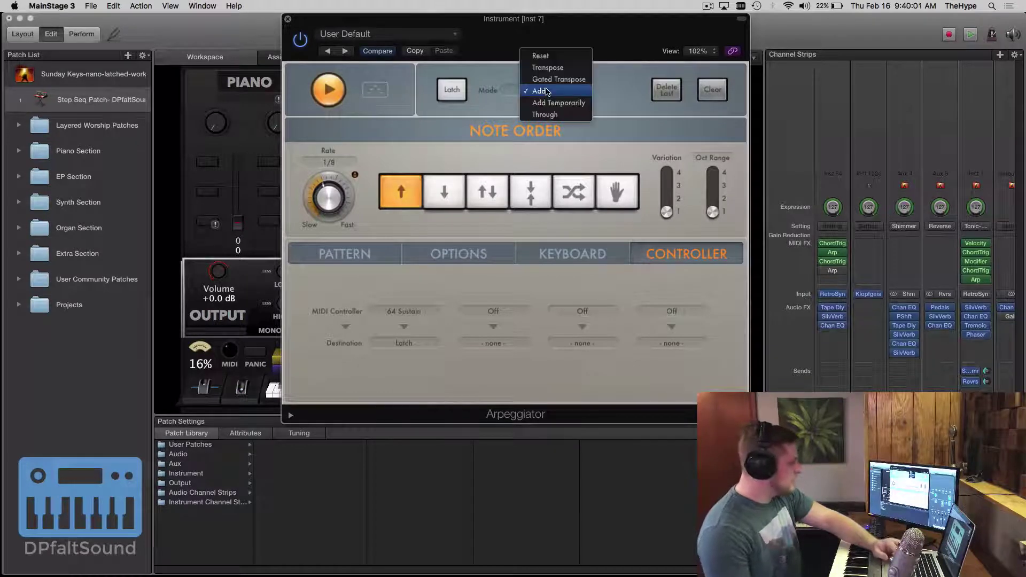
click(554, 55)
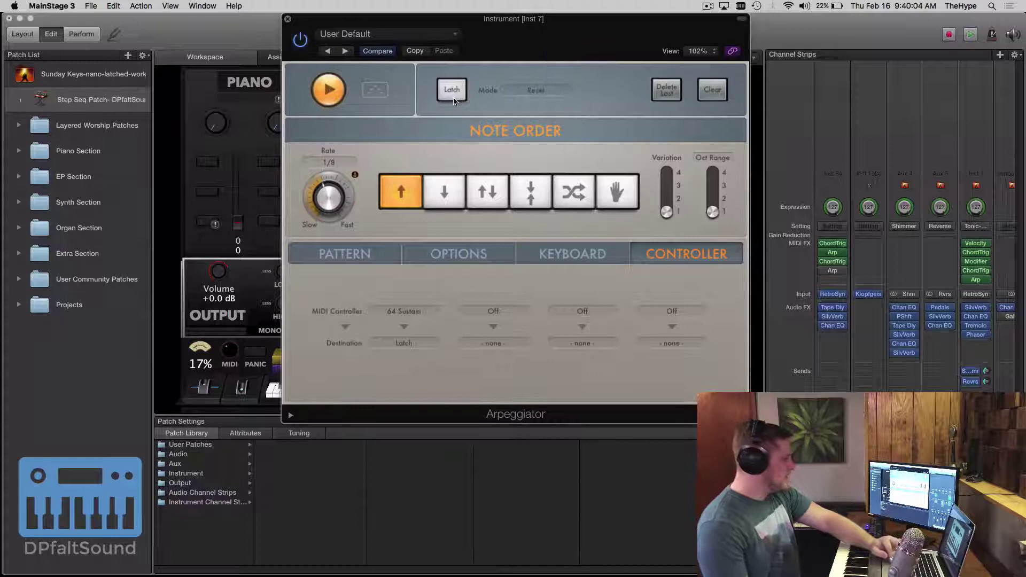
click(452, 91)
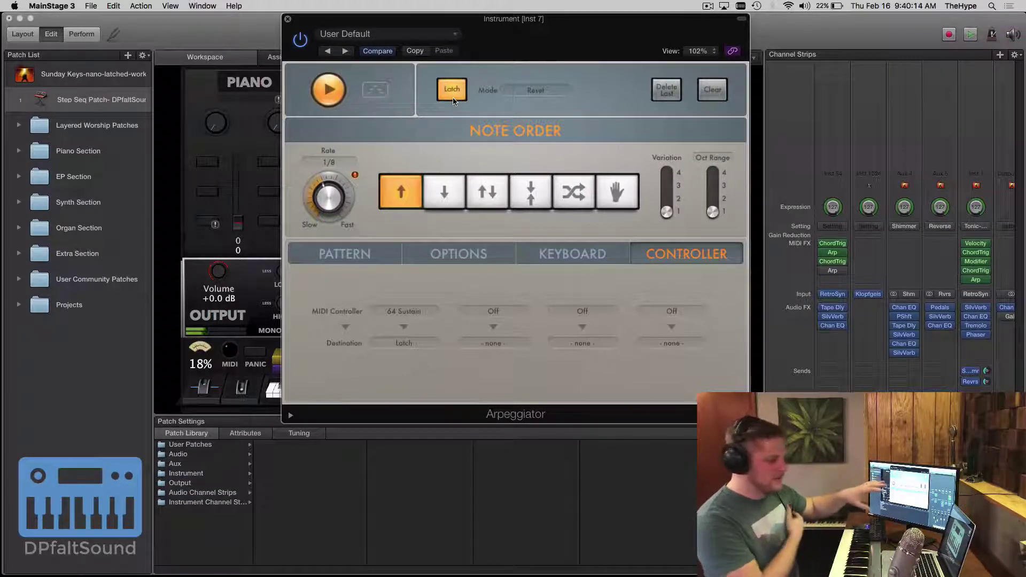
click(452, 89)
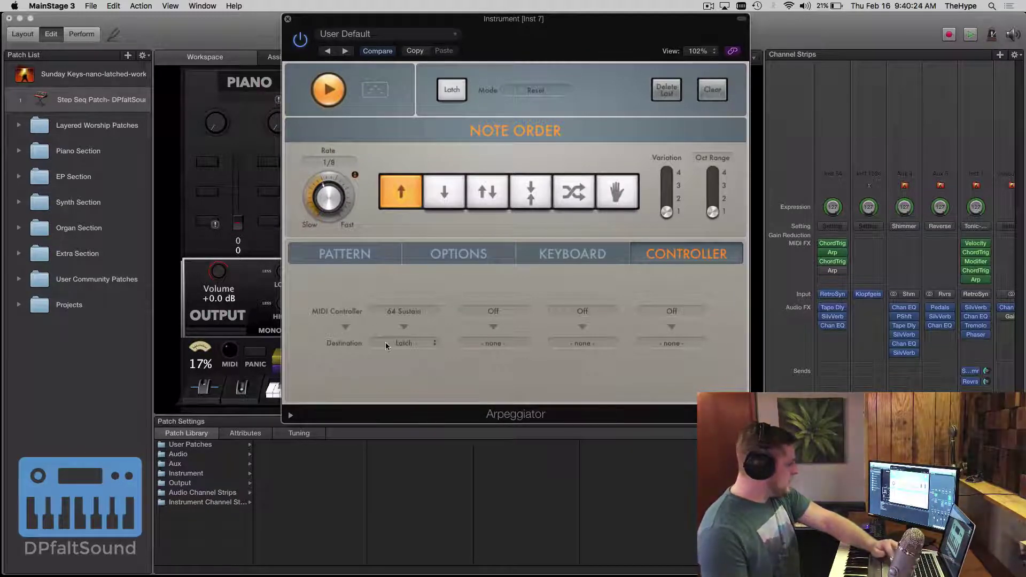
Set the 64 Sustain destination to '- none -' and close the first Arpeggiator window.
click(392, 312)
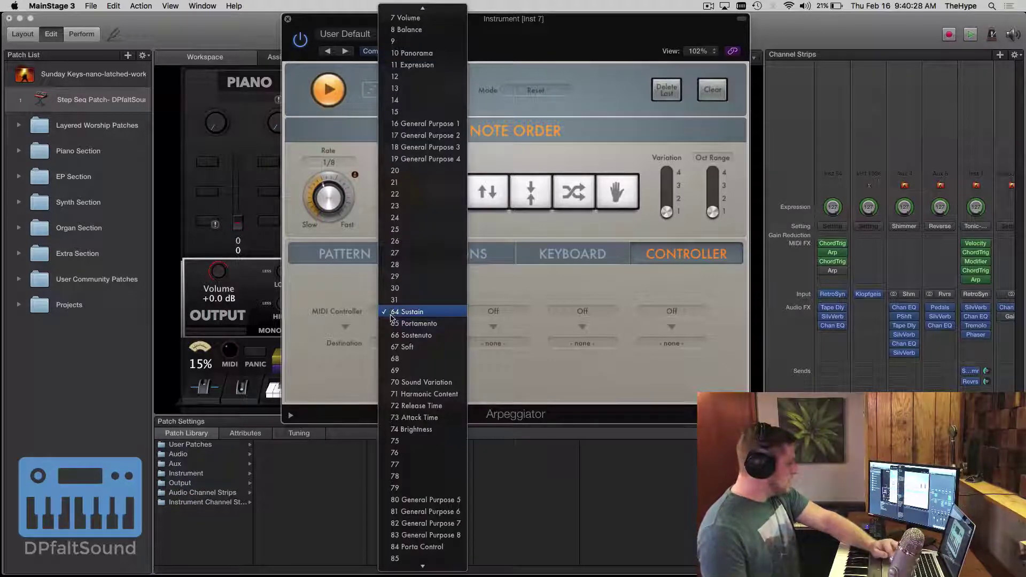
click(393, 313)
click(402, 345)
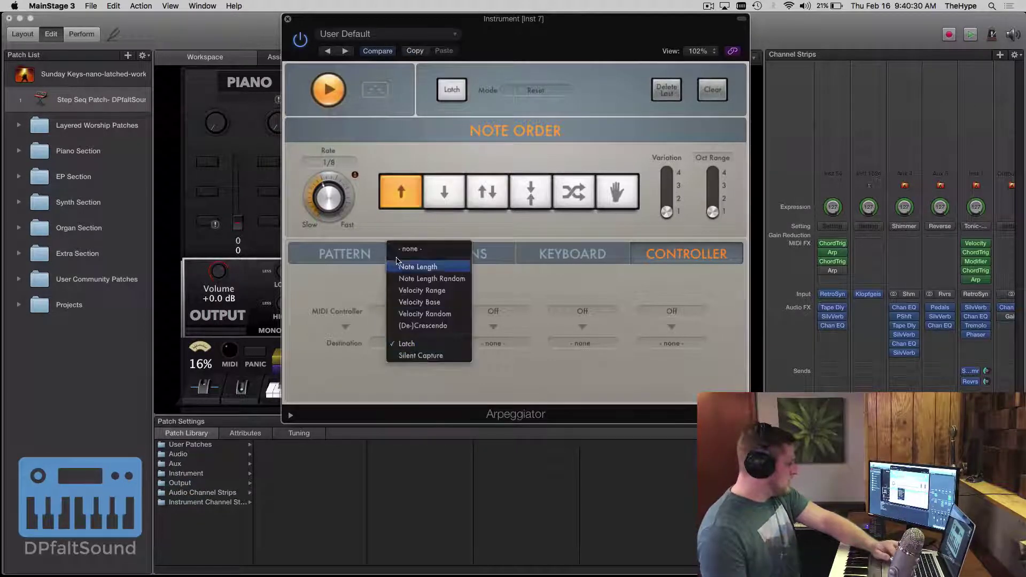
click(399, 249)
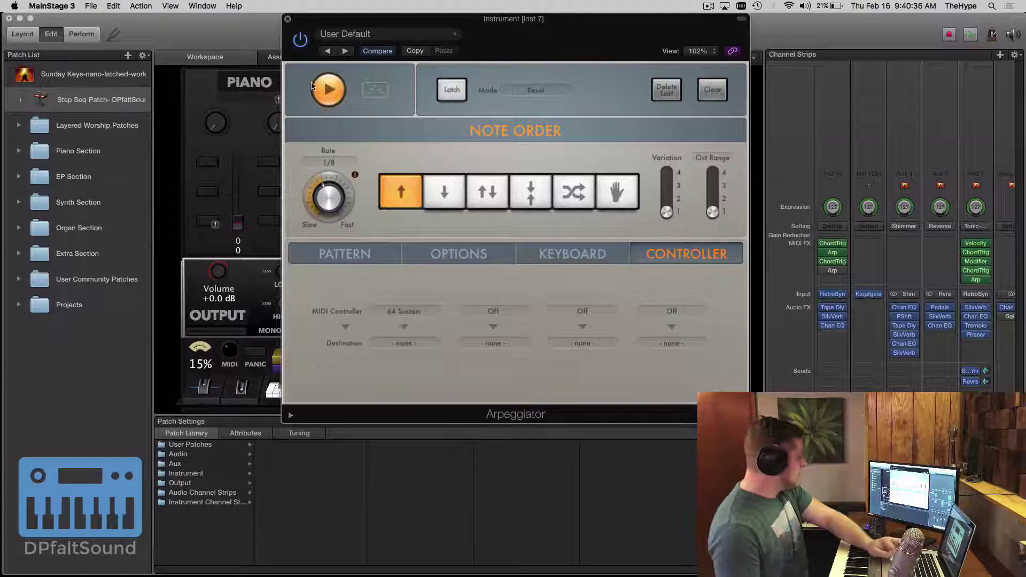
click(288, 20)
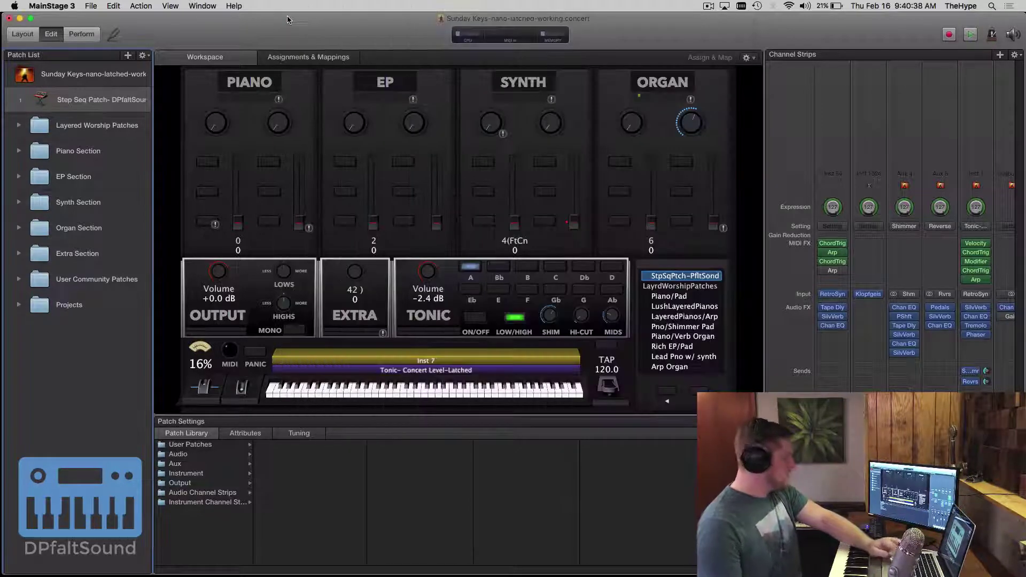
mouse_move(828, 274)
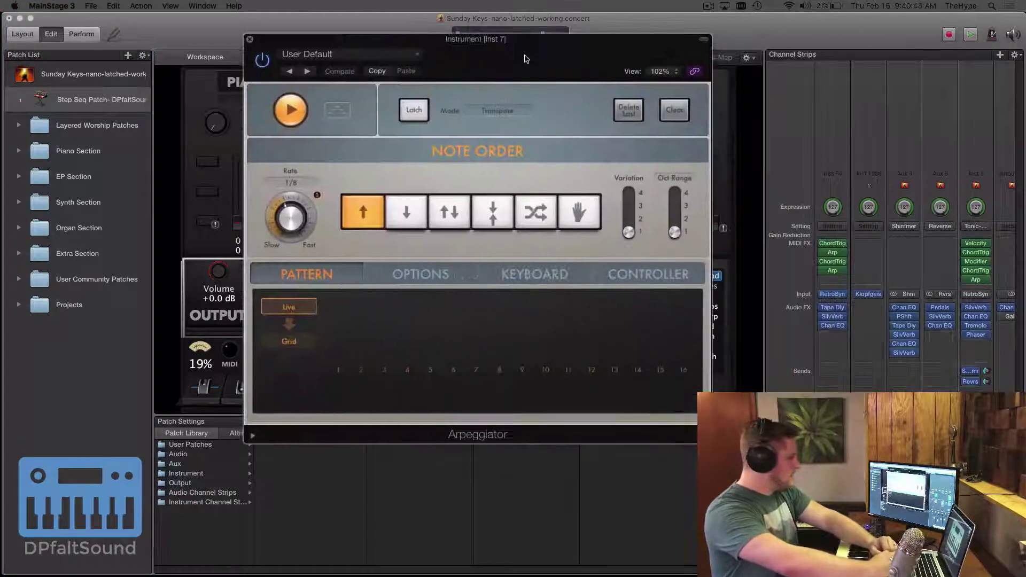
Set the second Arpeggiator to Reset latch, 1/8 dotted rate, octave range 2, variation 2.
click(508, 110)
click(505, 103)
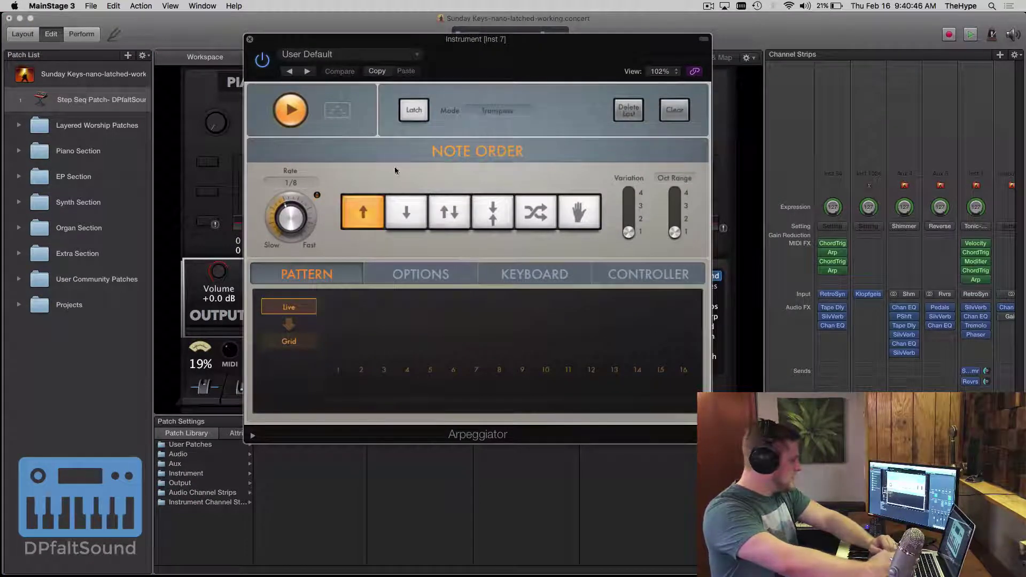
drag(522, 56, 440, 53)
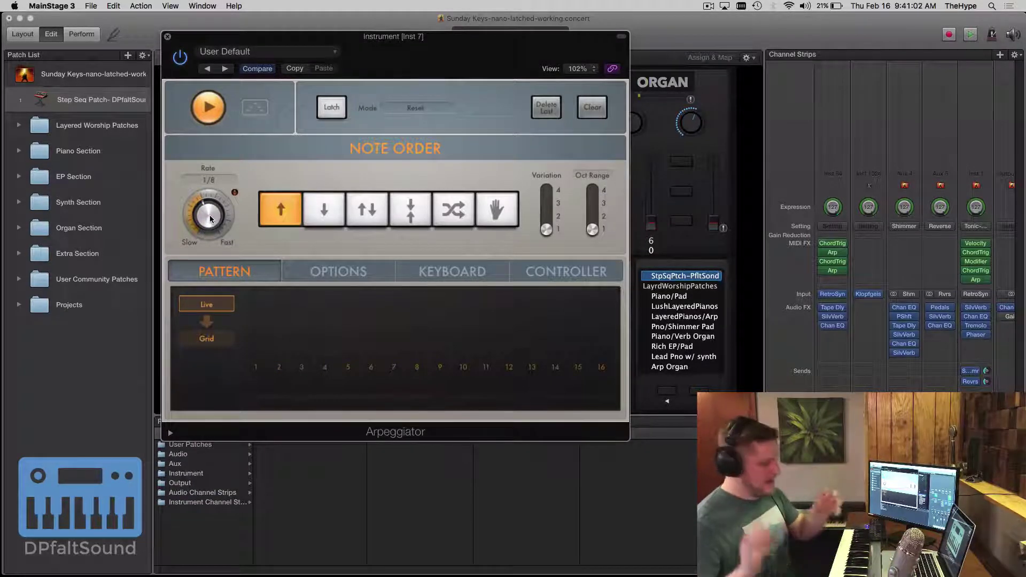
mouse_move(210, 218)
mouse_down()
mouse_move(205, 205)
mouse_move(203, 229)
mouse_up()
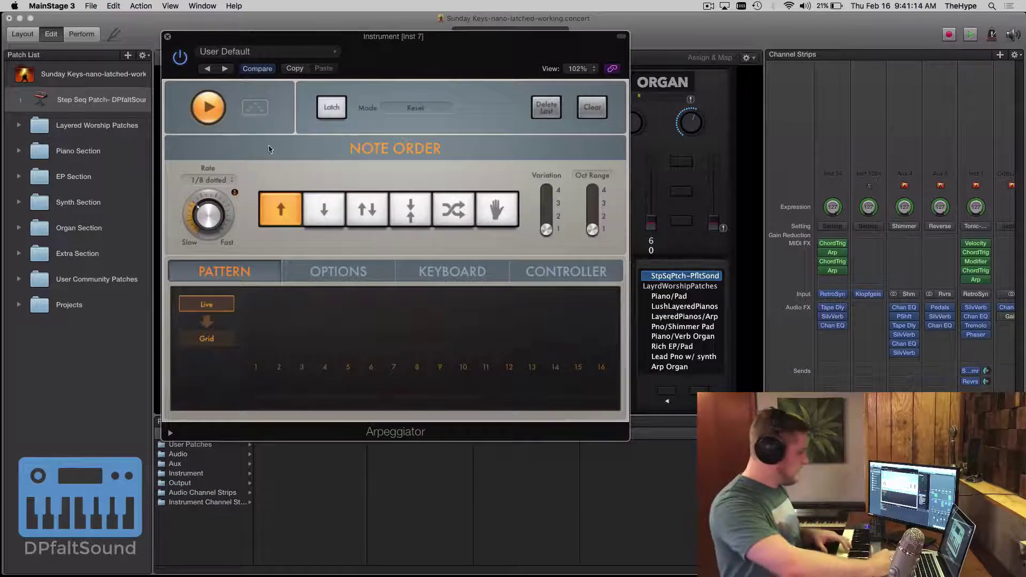
drag(591, 231, 592, 217)
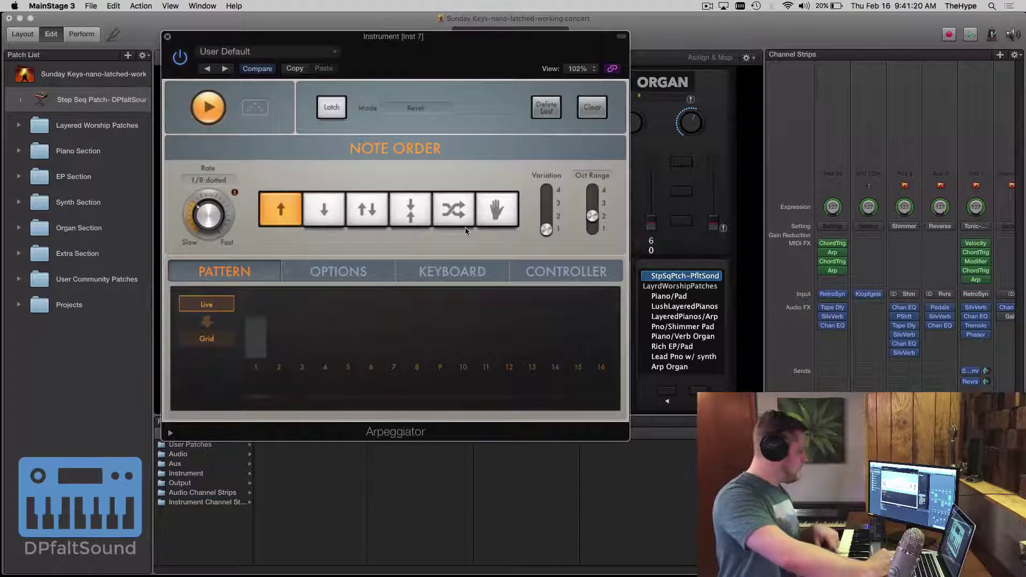
drag(546, 230, 545, 214)
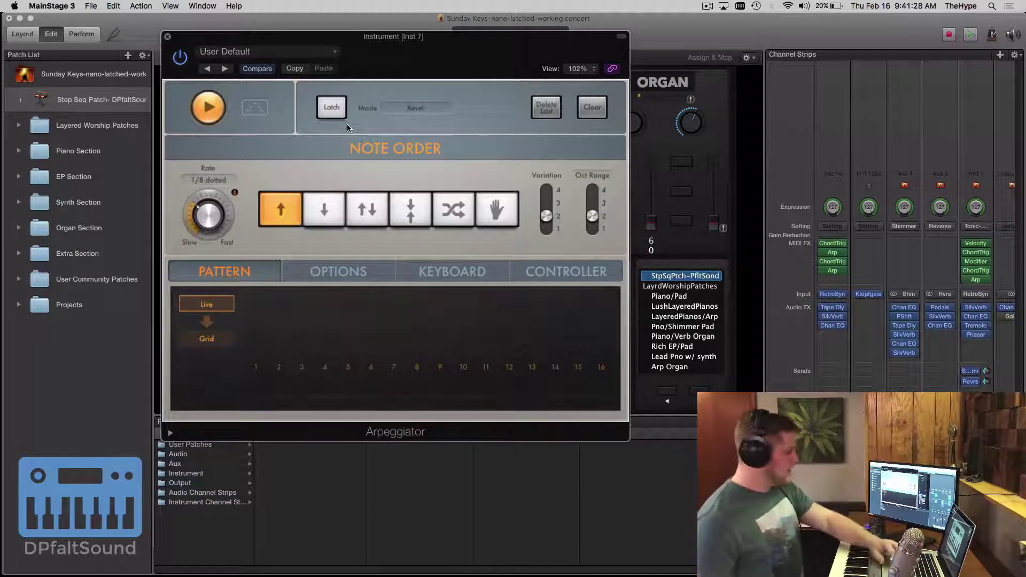
Close the second Arpeggiator plugin window to return to the patch workspace.
click(168, 36)
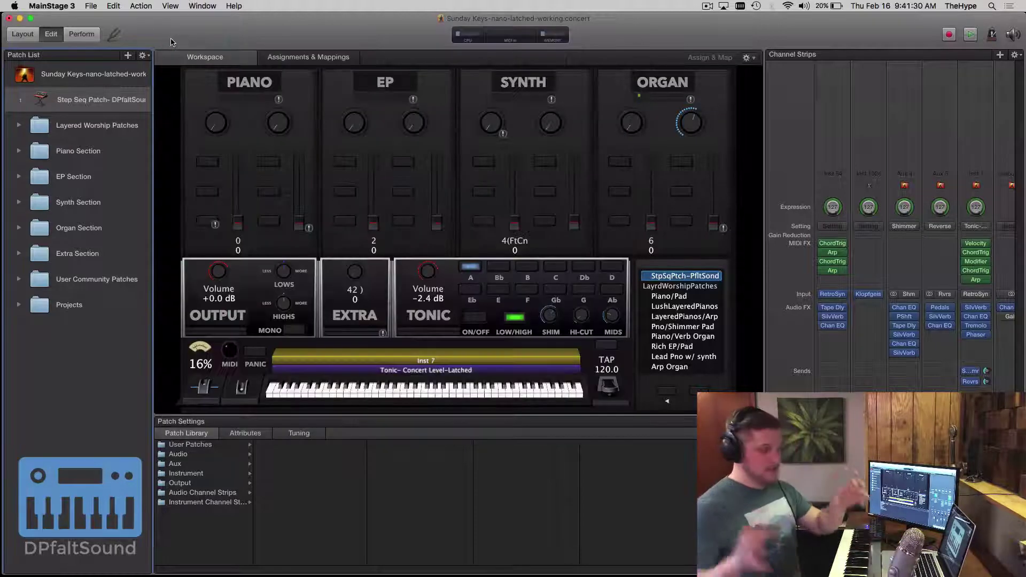